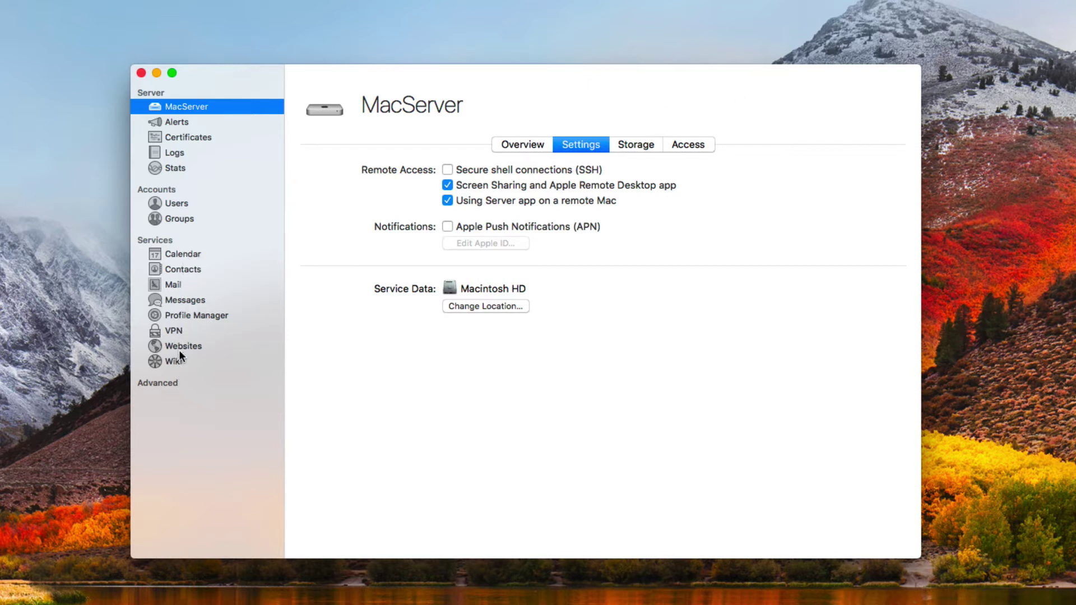
- Switch to the Sharing settings in System Preferences and remove the public folder from the File Sharing shared folders
{"action": "left_click", "coordinate": [157, 73]}
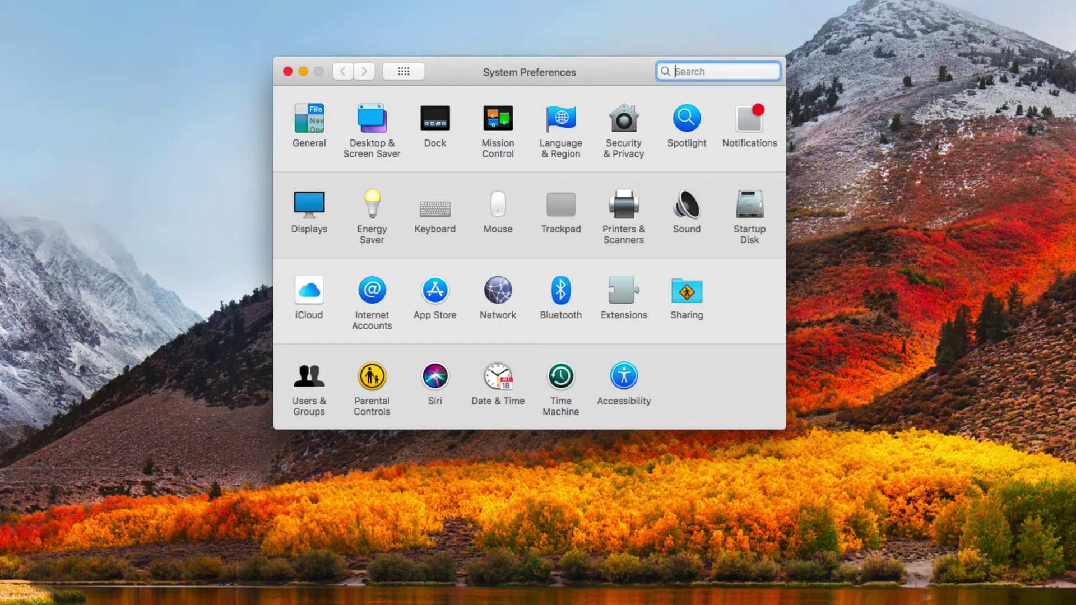
{"action": "left_click", "coordinate": [688, 292]}
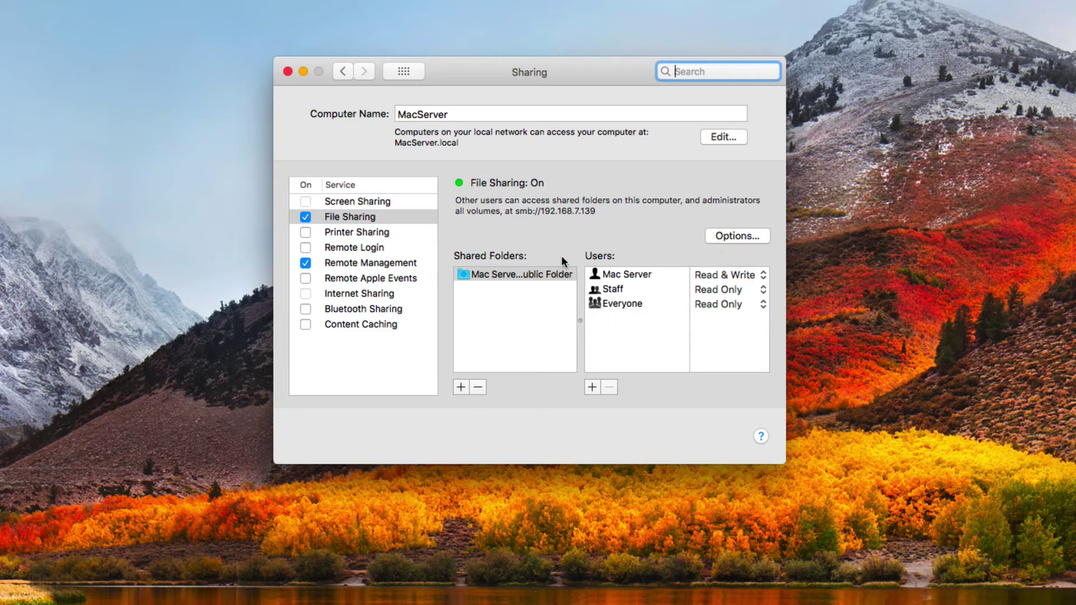
{"action": "left_click", "coordinate": [466, 274]}
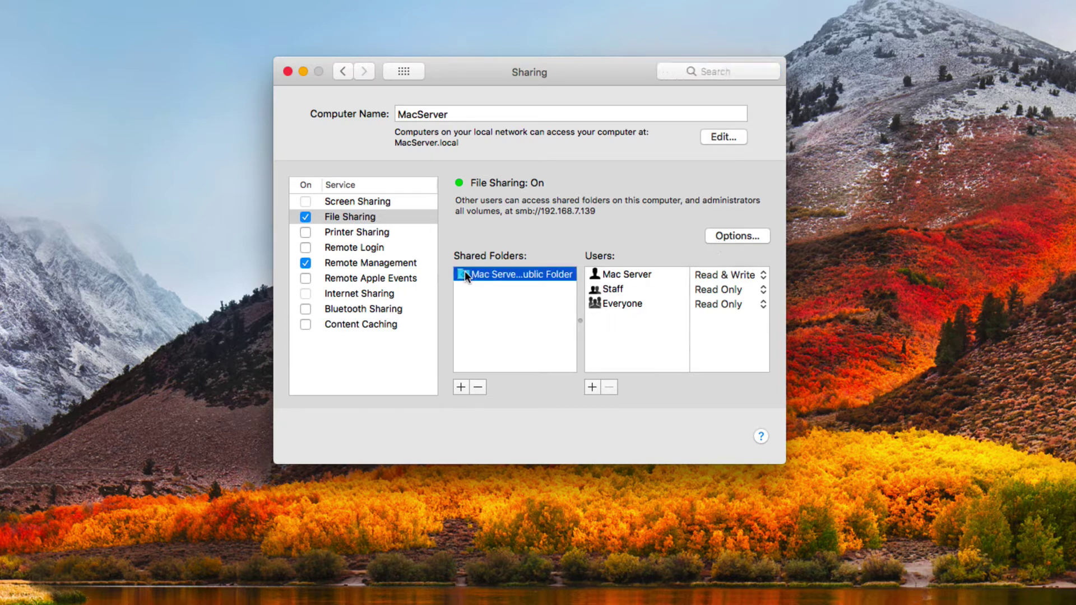
{"action": "left_click", "coordinate": [477, 386]}
{"action": "left_click", "coordinate": [643, 163]}
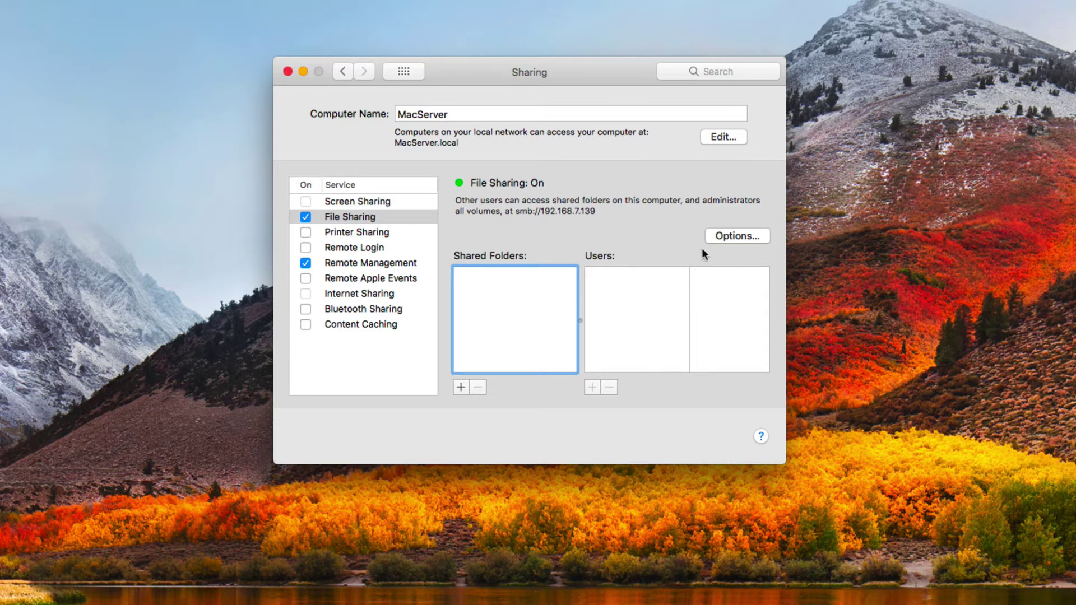
- Review the SMB, AFP and Windows file sharing options, and add the Documents folder to the shared folders
{"action": "left_click", "coordinate": [735, 237]}
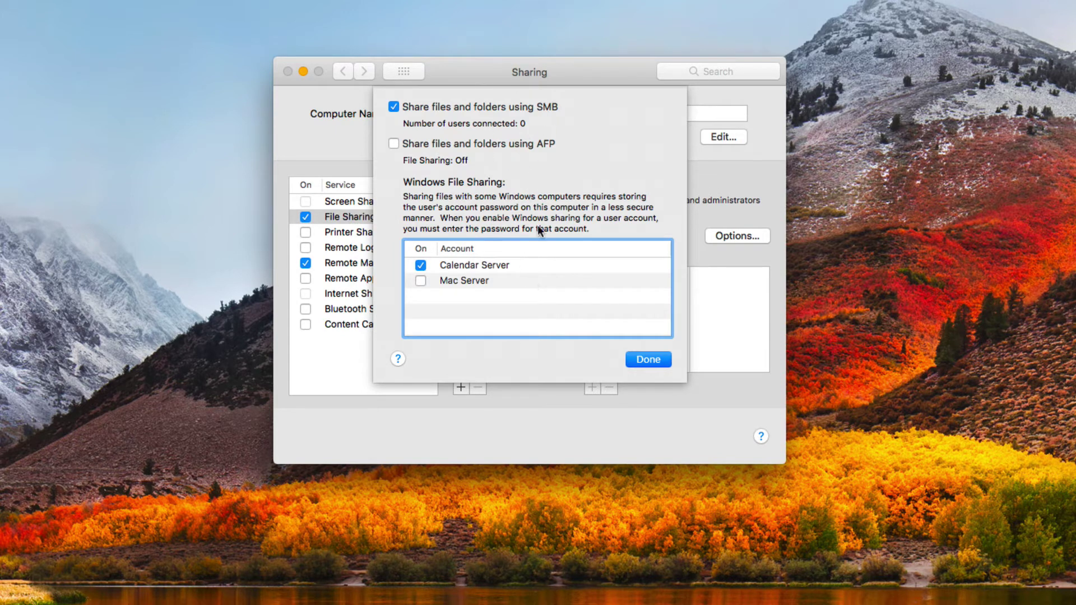
{"action": "left_click", "coordinate": [651, 359]}
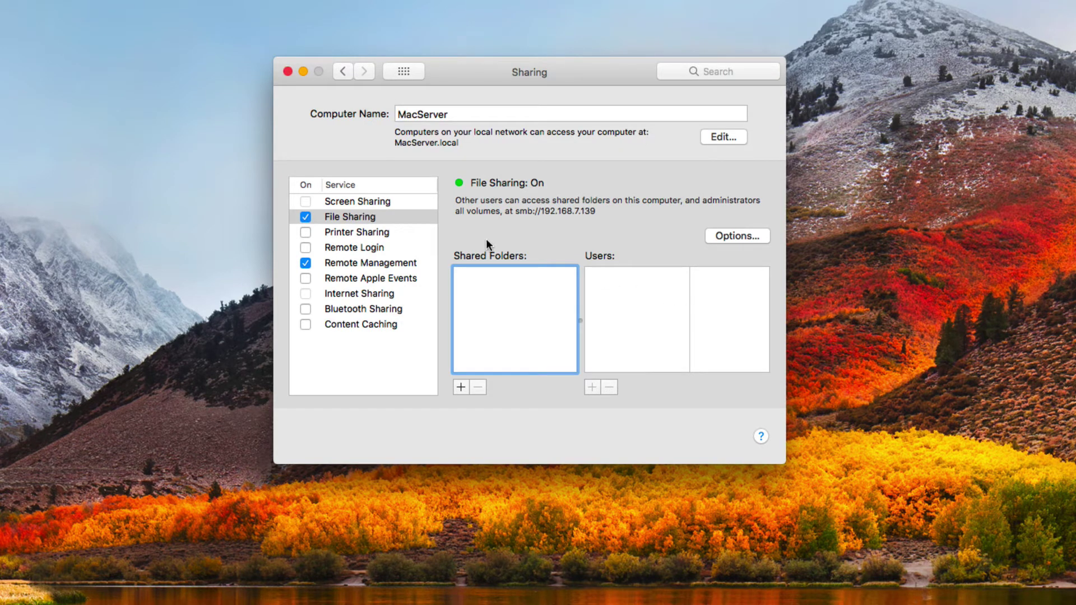
{"action": "left_click", "coordinate": [461, 388]}
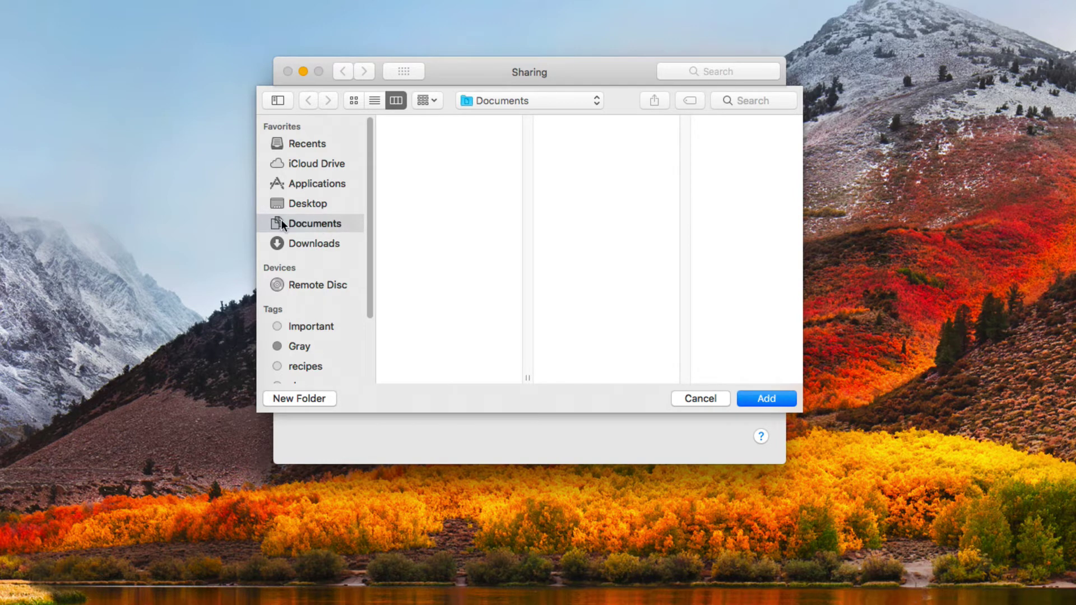
{"action": "left_click", "coordinate": [766, 398]}
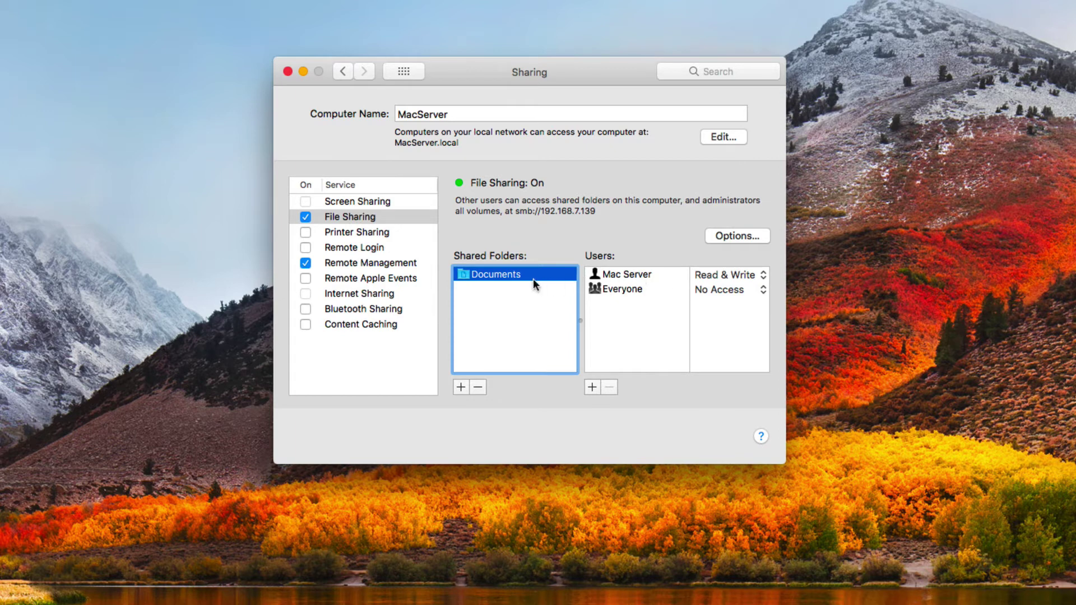
- Reveal the shared Documents folder in Finder and close the Finder window
{"action": "right_click", "coordinate": [503, 278]}
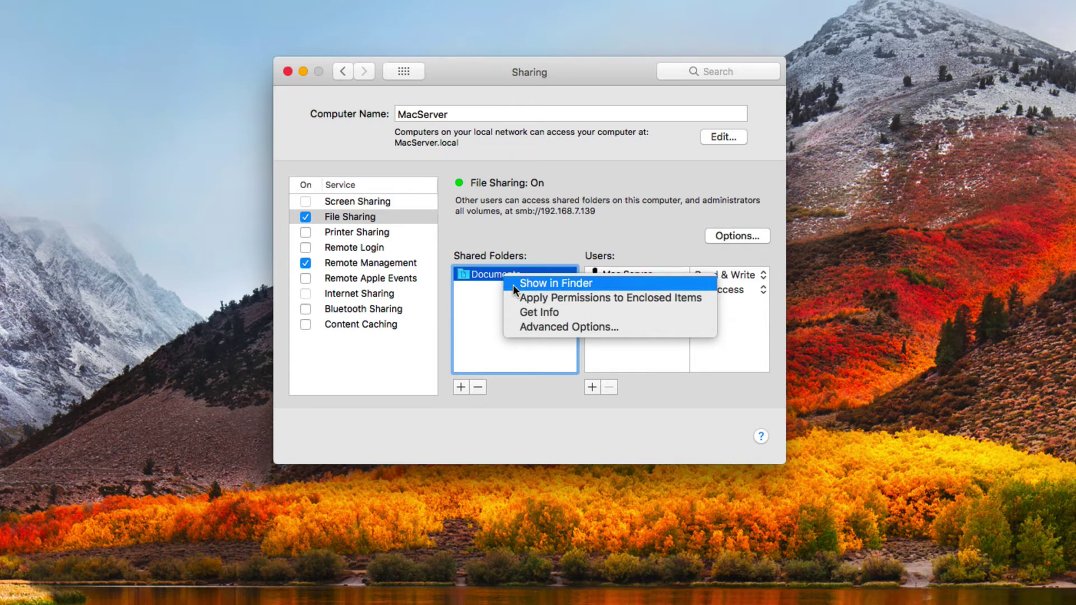
{"action": "left_click", "coordinate": [513, 285]}
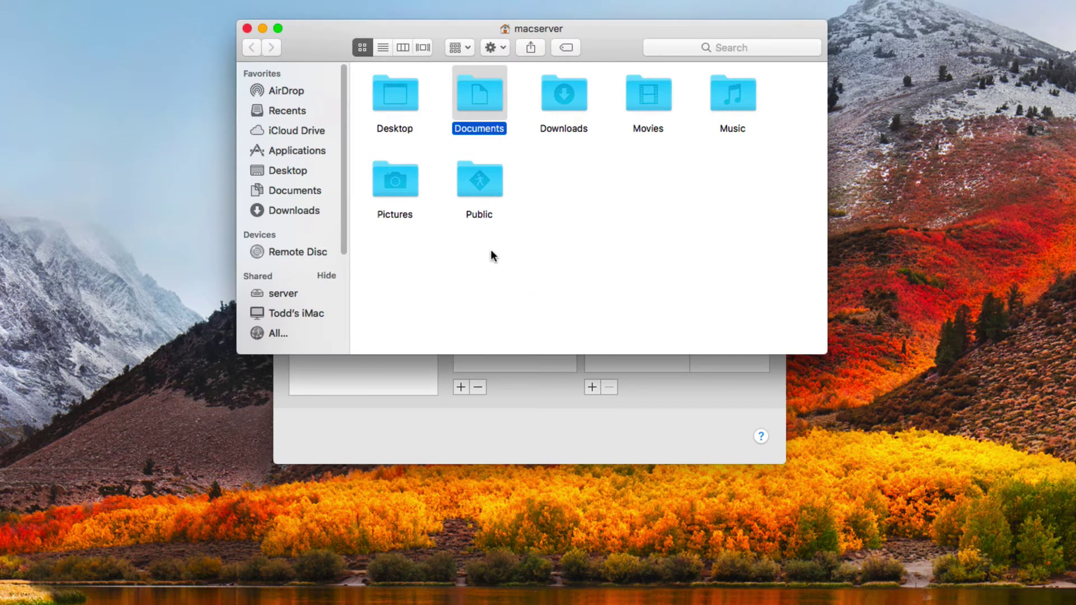
{"action": "left_click", "coordinate": [247, 28]}
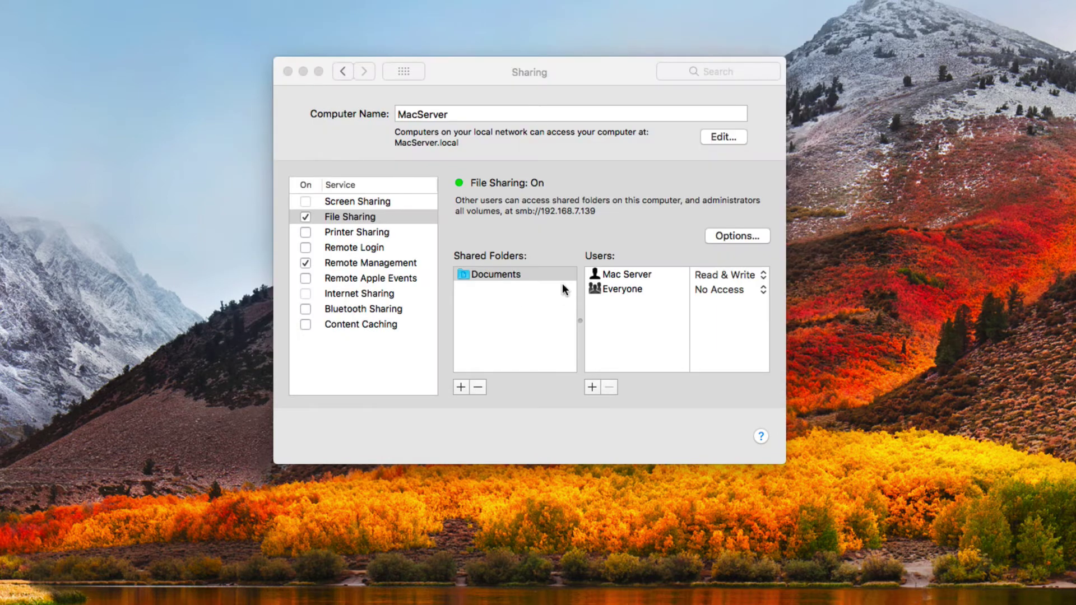
- Inspect the Documents folder's info, including its sharing permissions and the actions for them, and close the info window
{"action": "right_click", "coordinate": [502, 274]}
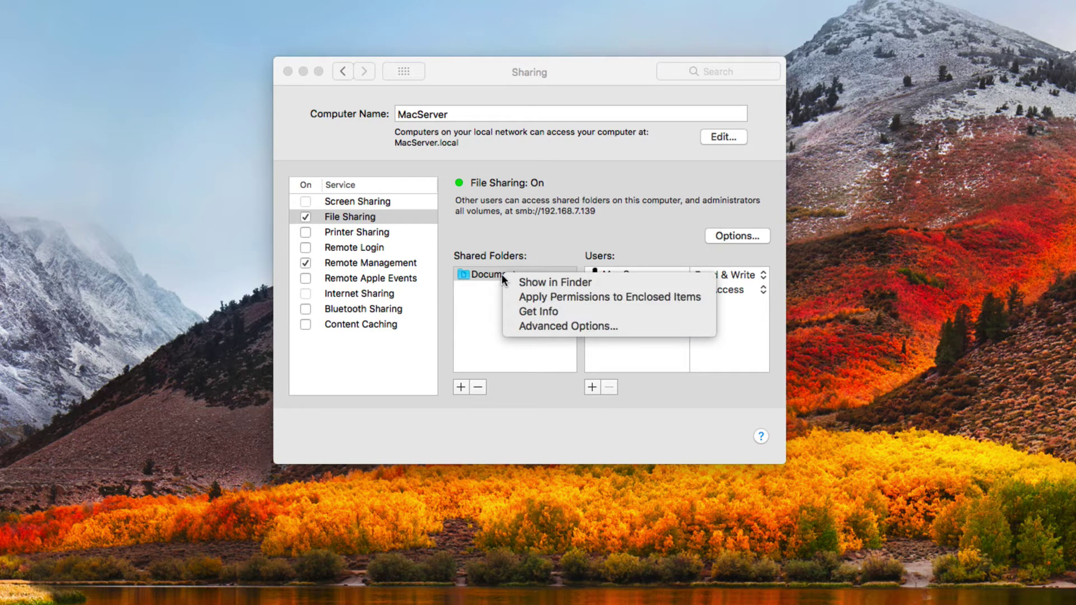
{"action": "left_click", "coordinate": [534, 312]}
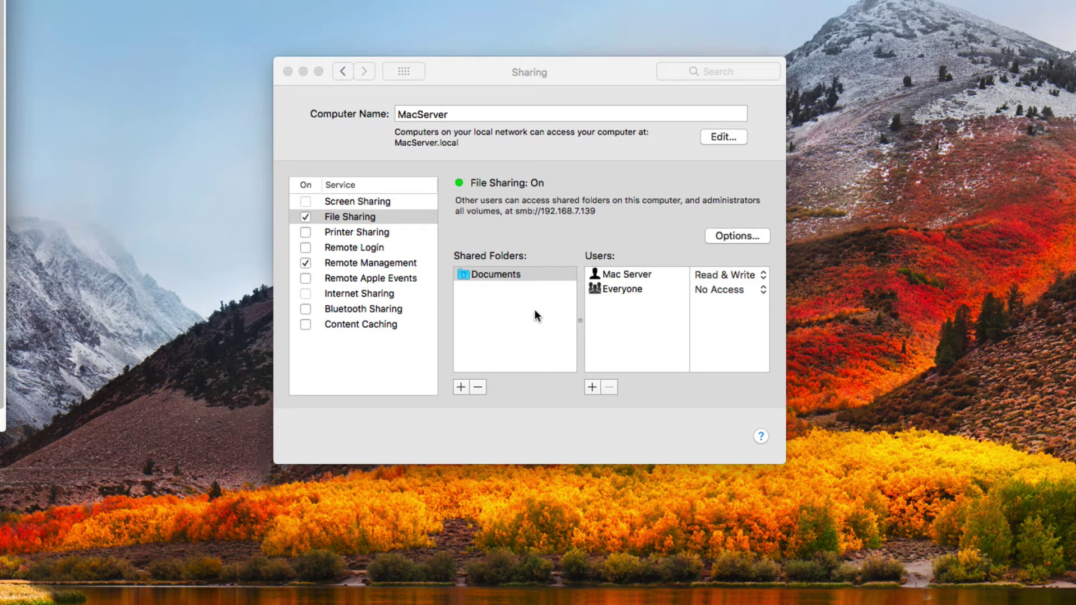
{"action": "left_click_drag", "start_coordinate": [0, 11], "coordinate": [160, 32]}
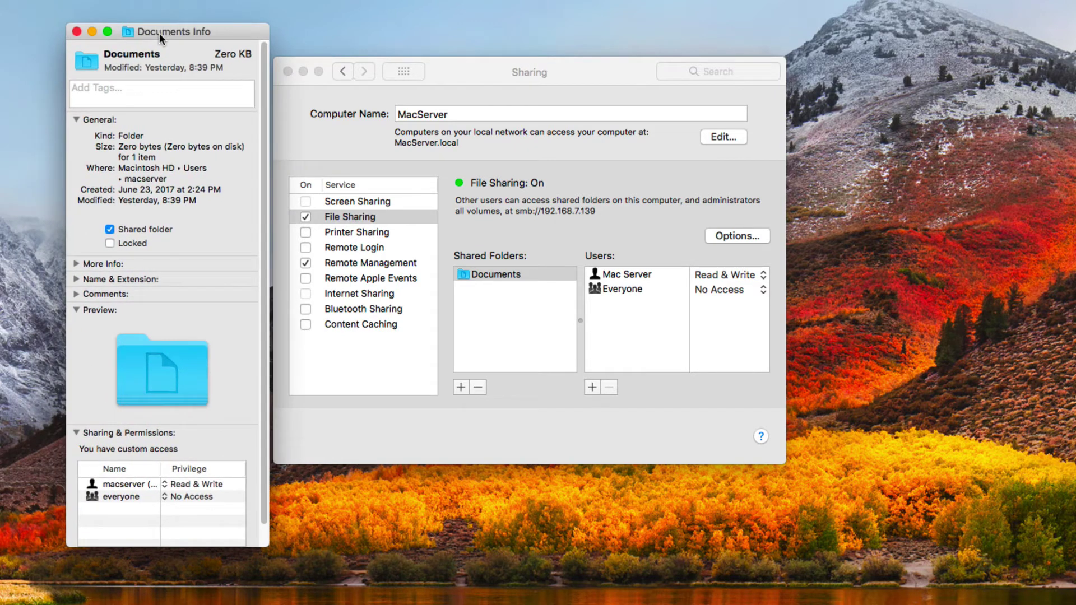
{"action": "scroll", "coordinate": [166, 238], "scroll_direction": "down", "scroll_amount": 1}
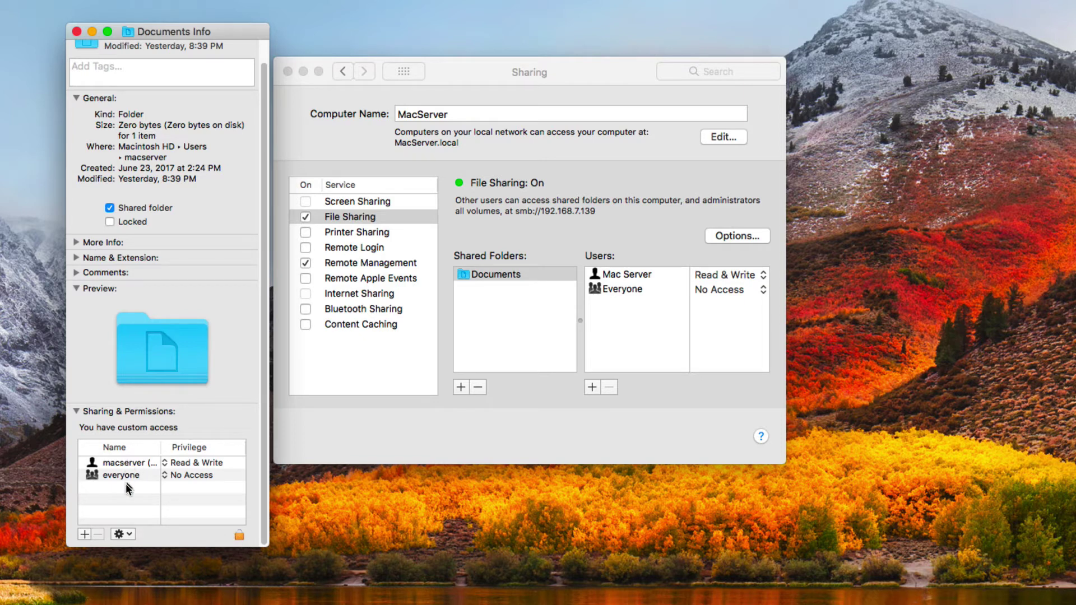
{"action": "left_click", "coordinate": [130, 536]}
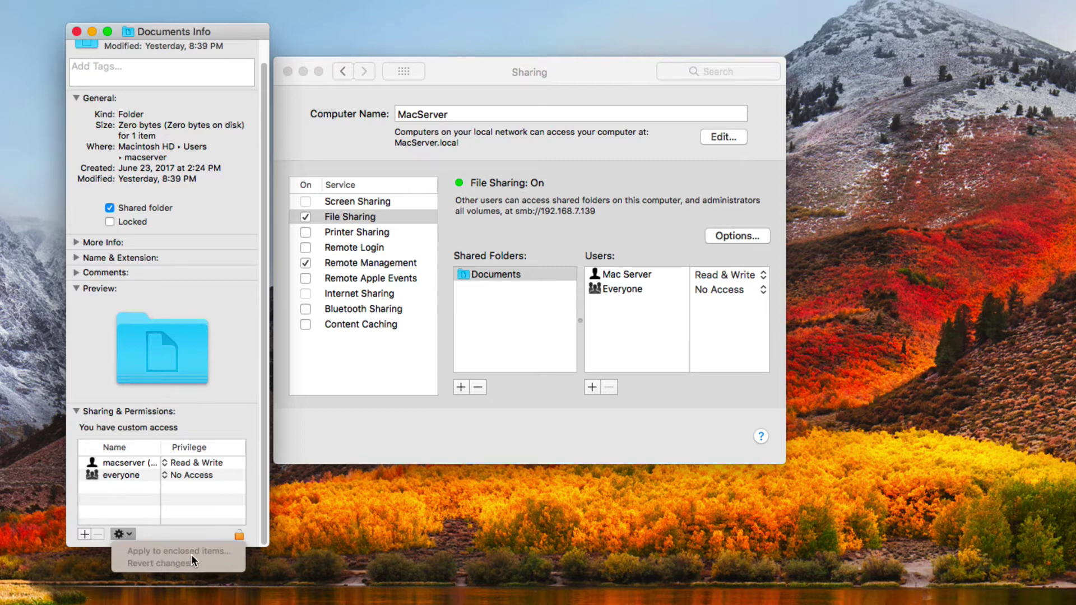
{"action": "left_click", "coordinate": [164, 526]}
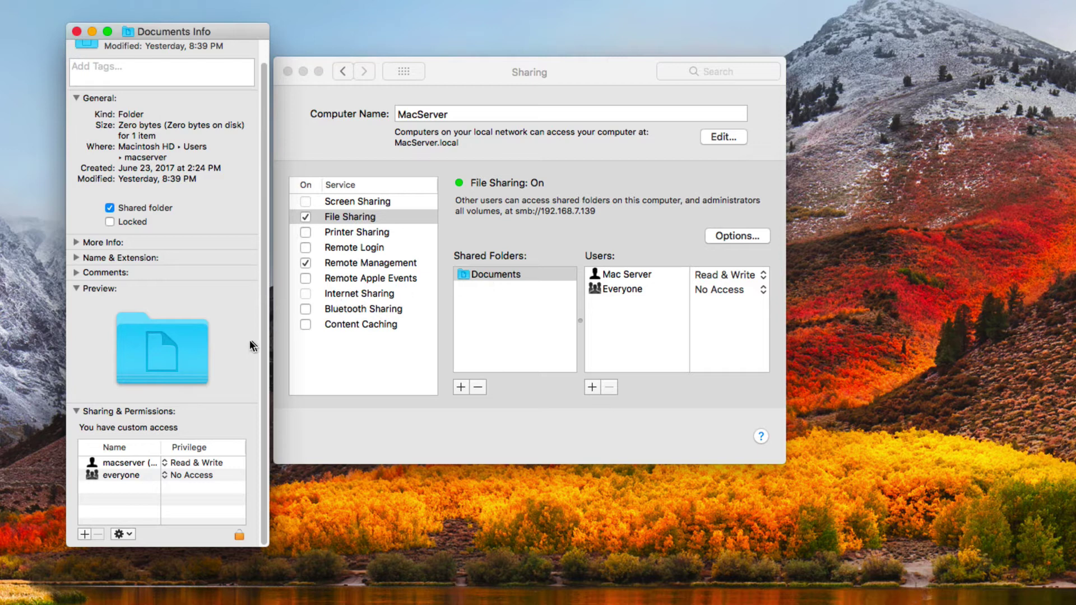
{"action": "left_click", "coordinate": [78, 30]}
{"action": "left_click", "coordinate": [471, 68]}
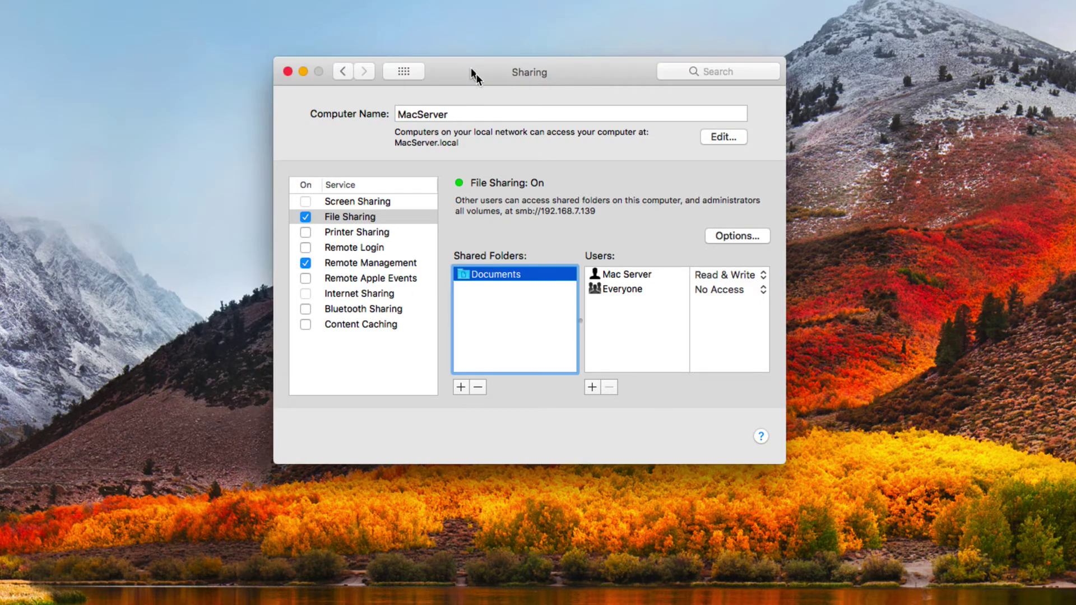
- Examine the advanced sharing options of the Documents folder, including the Share over protocol choices, and cancel without changes
{"action": "right_click", "coordinate": [504, 277]}
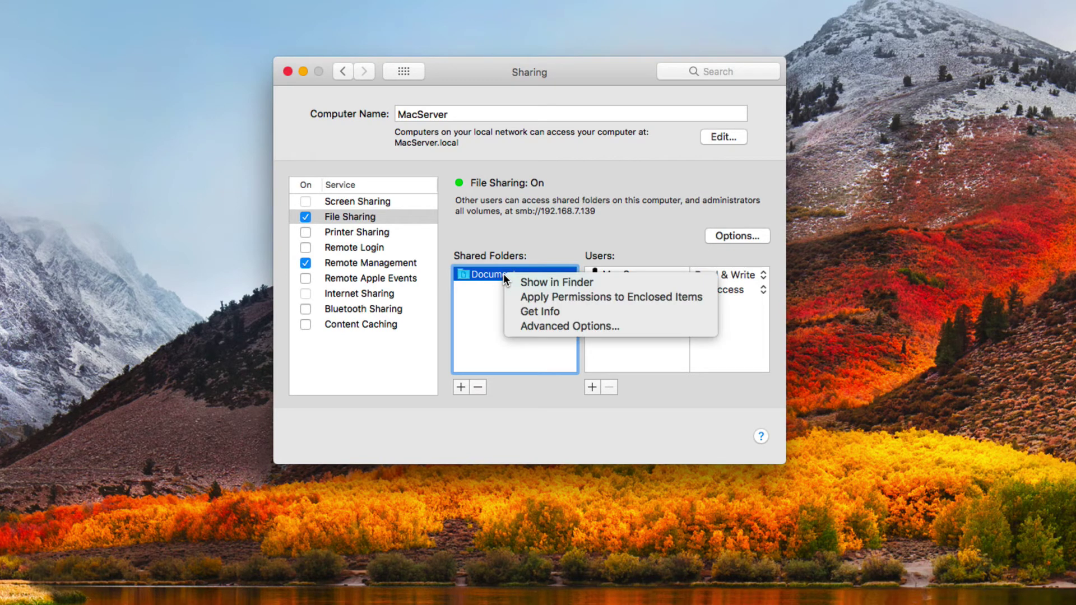
{"action": "left_click", "coordinate": [562, 330]}
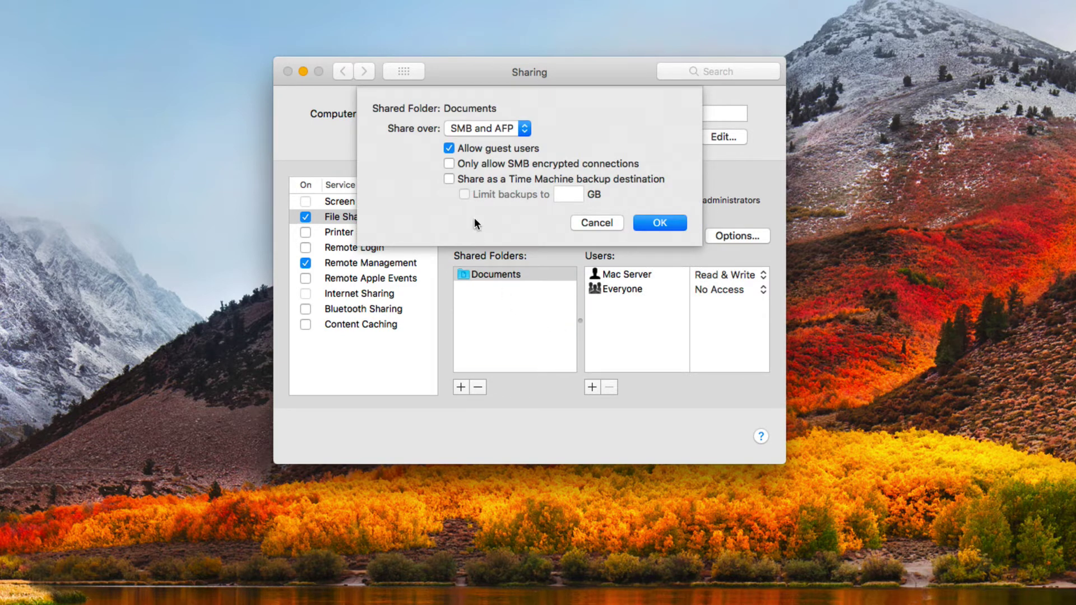
{"action": "left_click", "coordinate": [525, 128]}
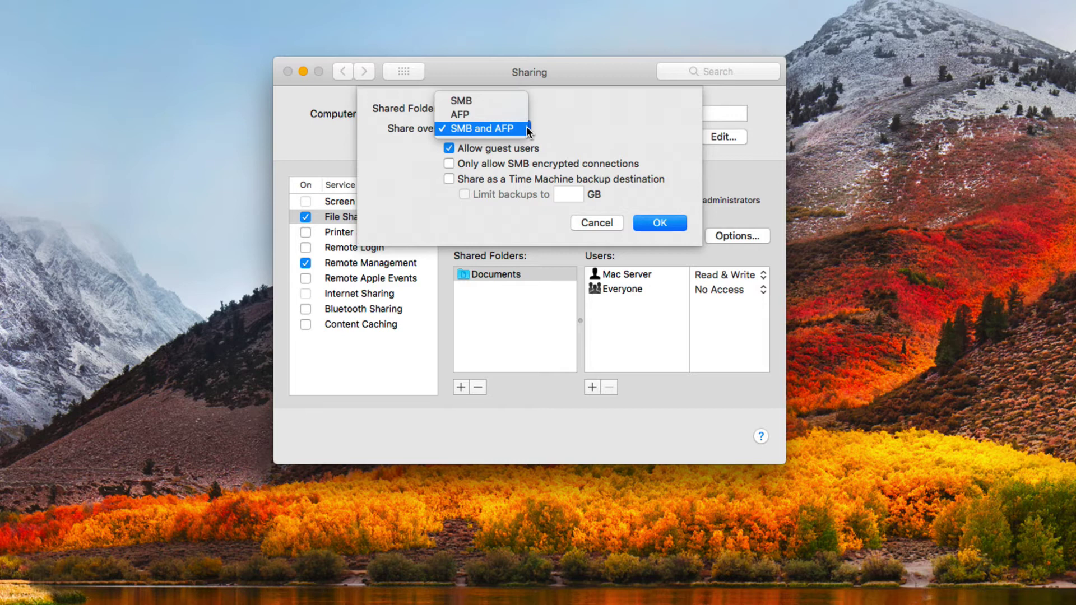
{"action": "left_click", "coordinate": [586, 125]}
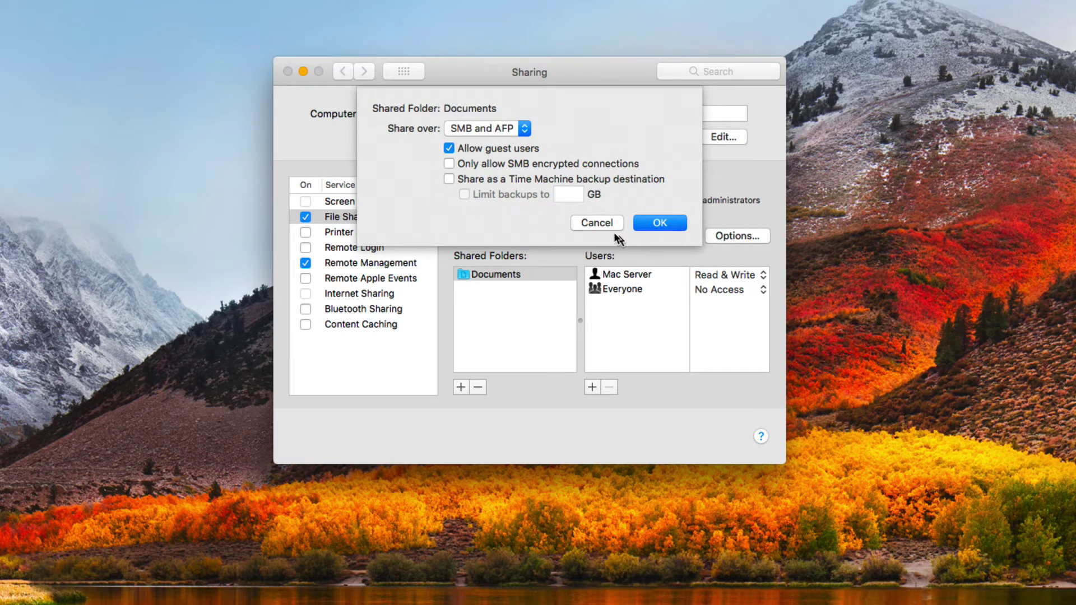
{"action": "left_click", "coordinate": [596, 222]}
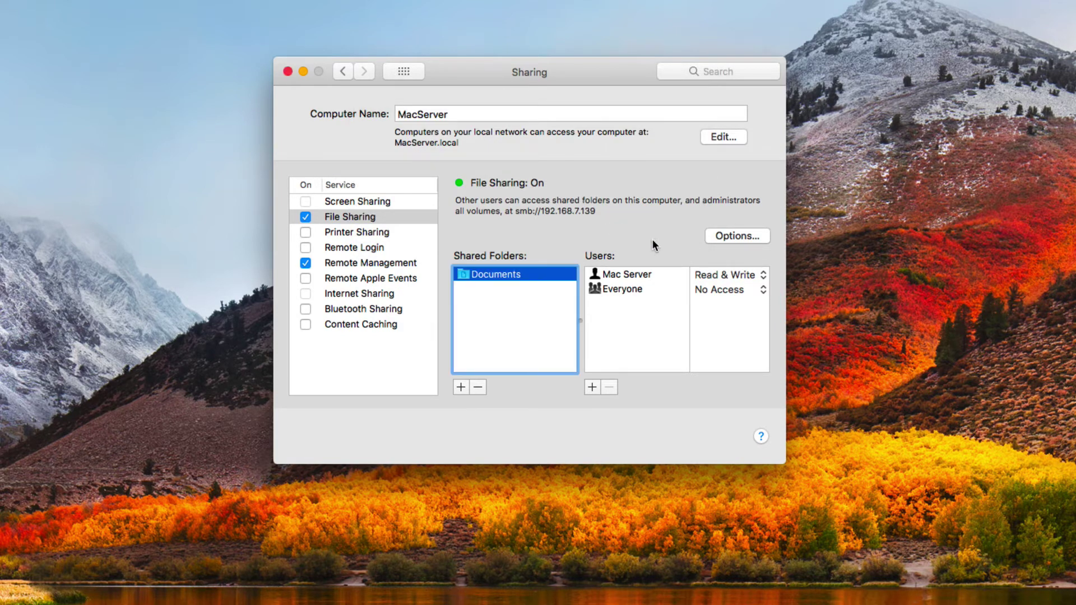
- Review the advanced options reachable from the Mac Server user entry and that user's available access privileges for Documents
{"action": "left_click", "coordinate": [630, 273]}
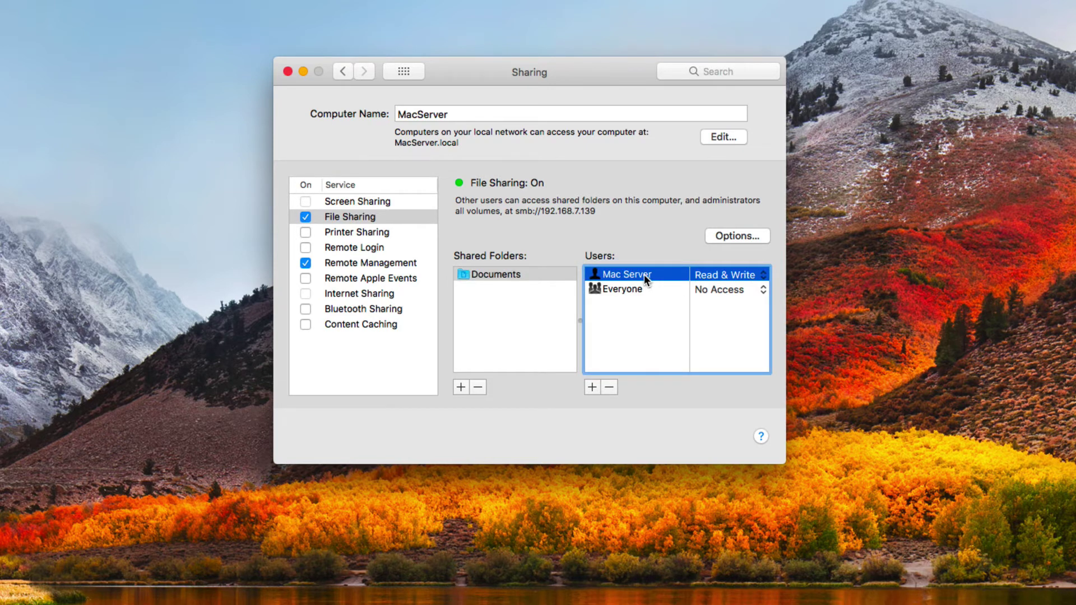
{"action": "right_click", "coordinate": [644, 274]}
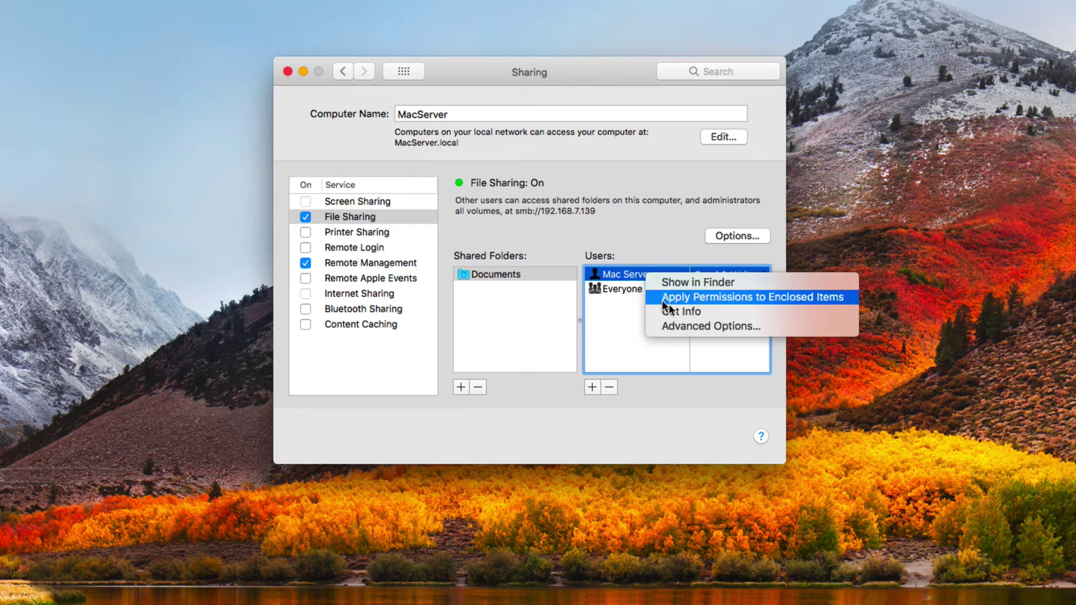
{"action": "left_click", "coordinate": [692, 325]}
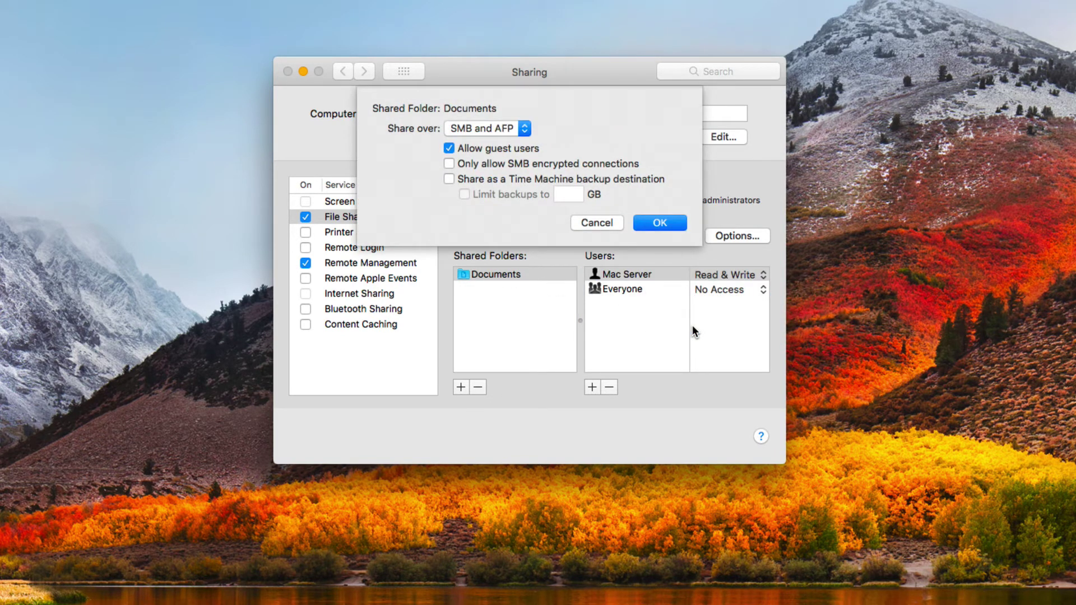
{"action": "left_click", "coordinate": [595, 222]}
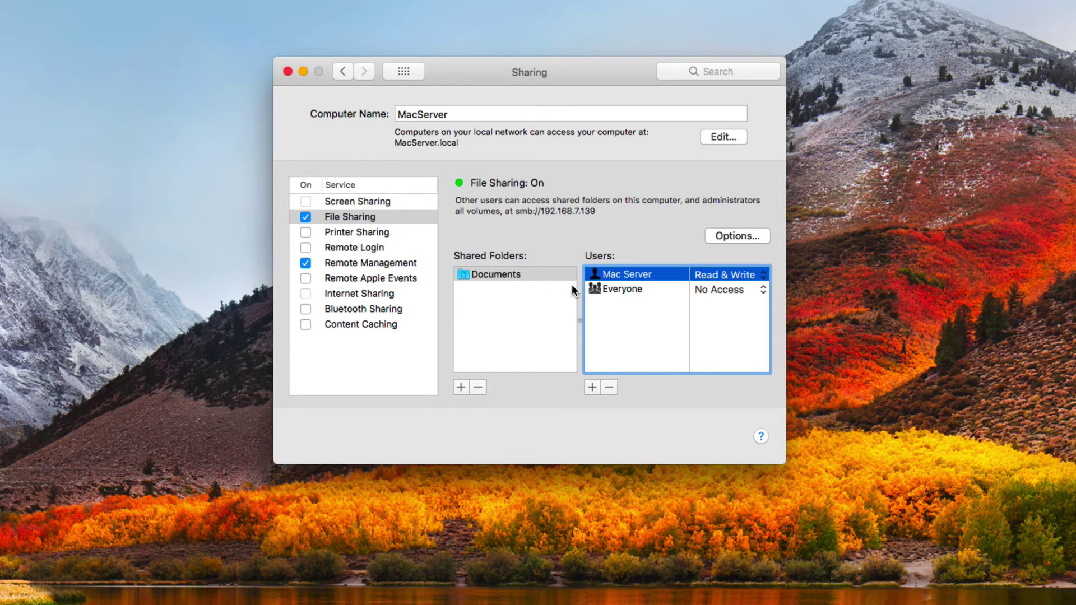
{"action": "left_click", "coordinate": [763, 275]}
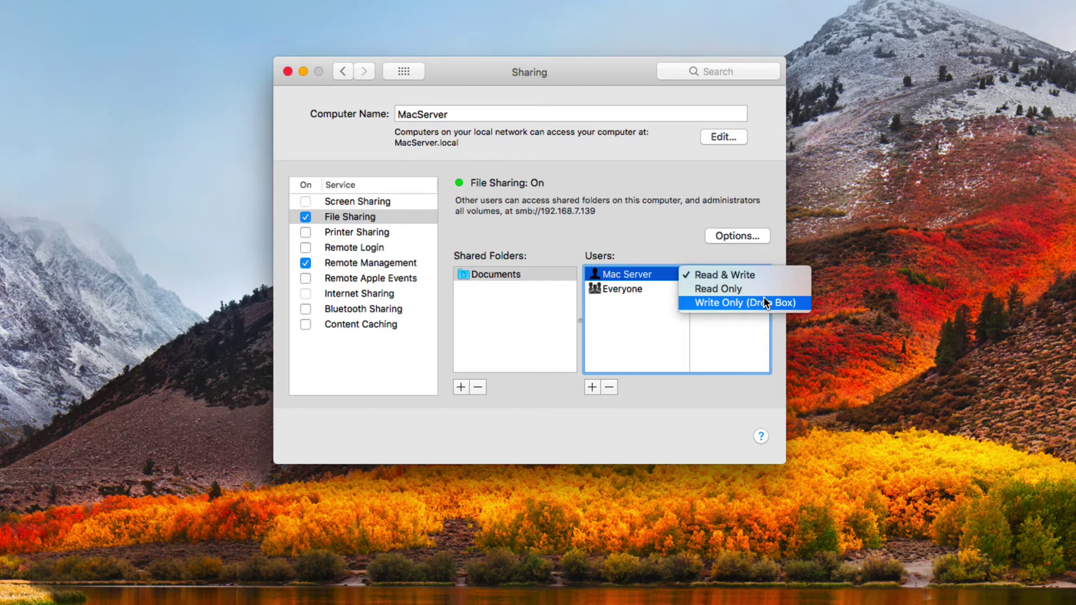
{"action": "left_click", "coordinate": [638, 319]}
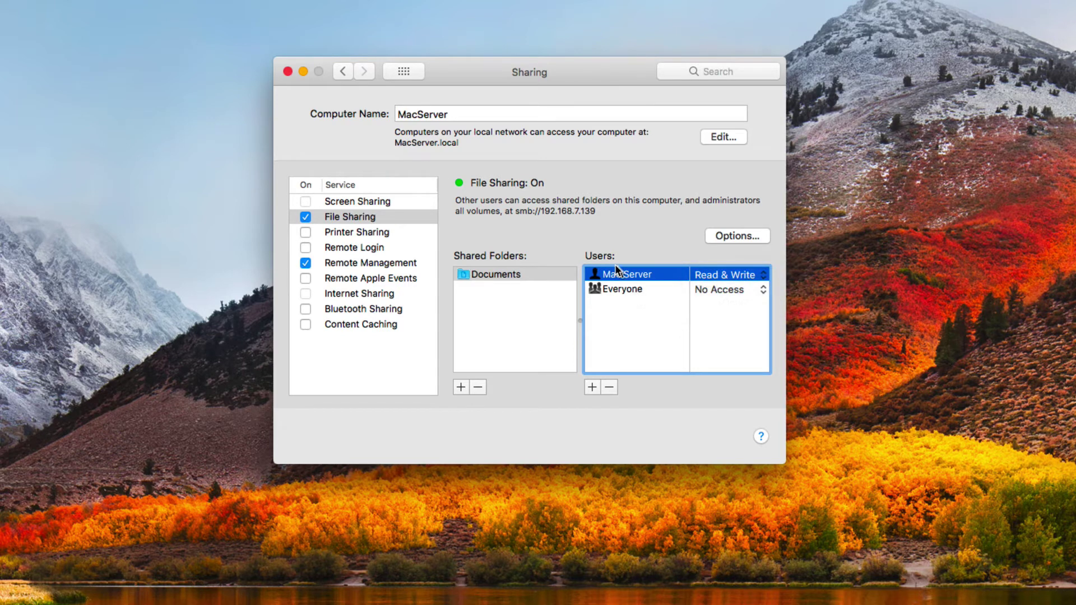
- Add the Administrators group to the Documents folder's users and set its privilege to Read & Write
{"action": "left_click", "coordinate": [593, 387]}
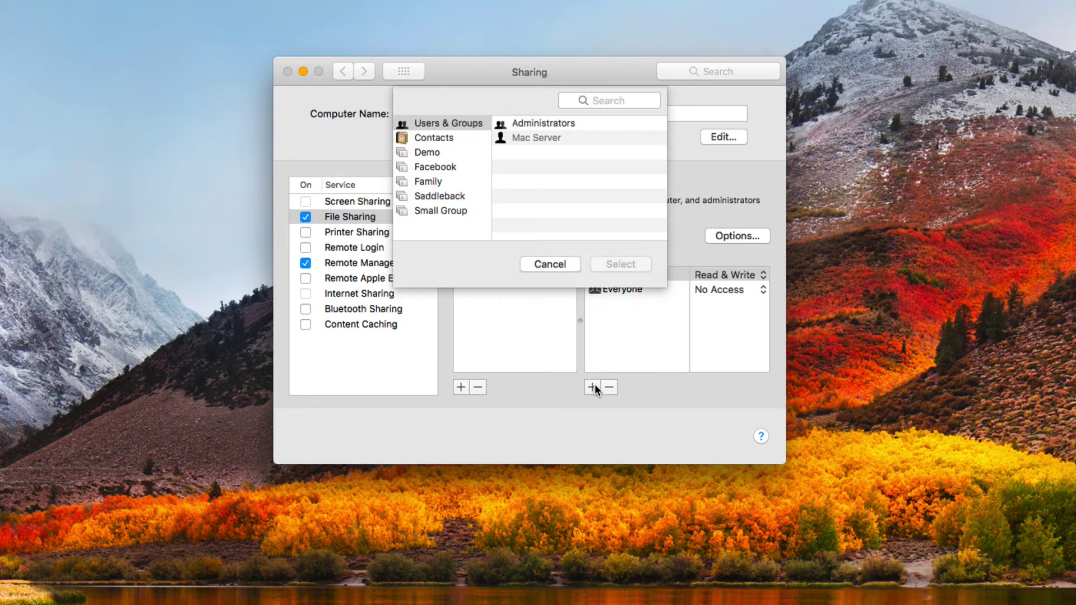
{"action": "left_click", "coordinate": [532, 123]}
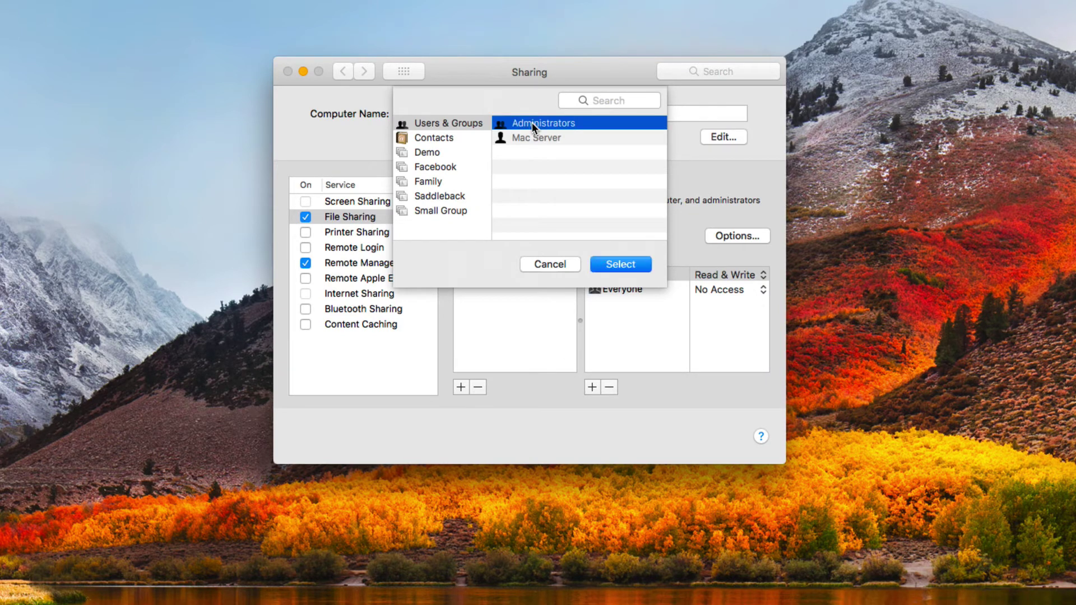
{"action": "left_click", "coordinate": [613, 264]}
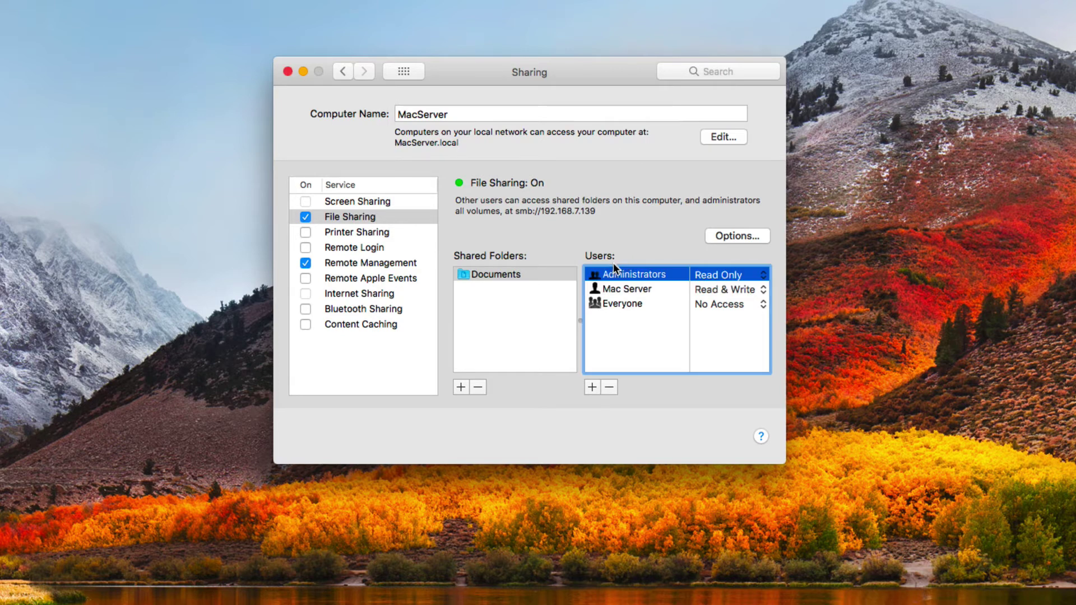
{"action": "left_click", "coordinate": [761, 274]}
{"action": "left_click", "coordinate": [754, 260]}
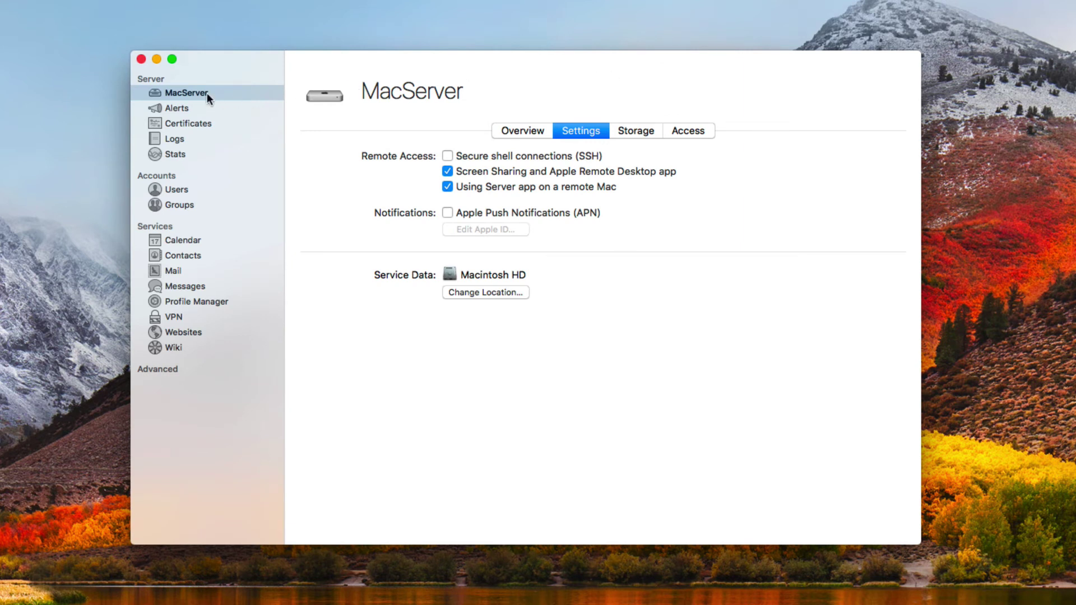
- Browse the server's storage in column view and select the Documents folder inside the macserver user's home folder on Macintosh HD
{"action": "left_click", "coordinate": [642, 132]}
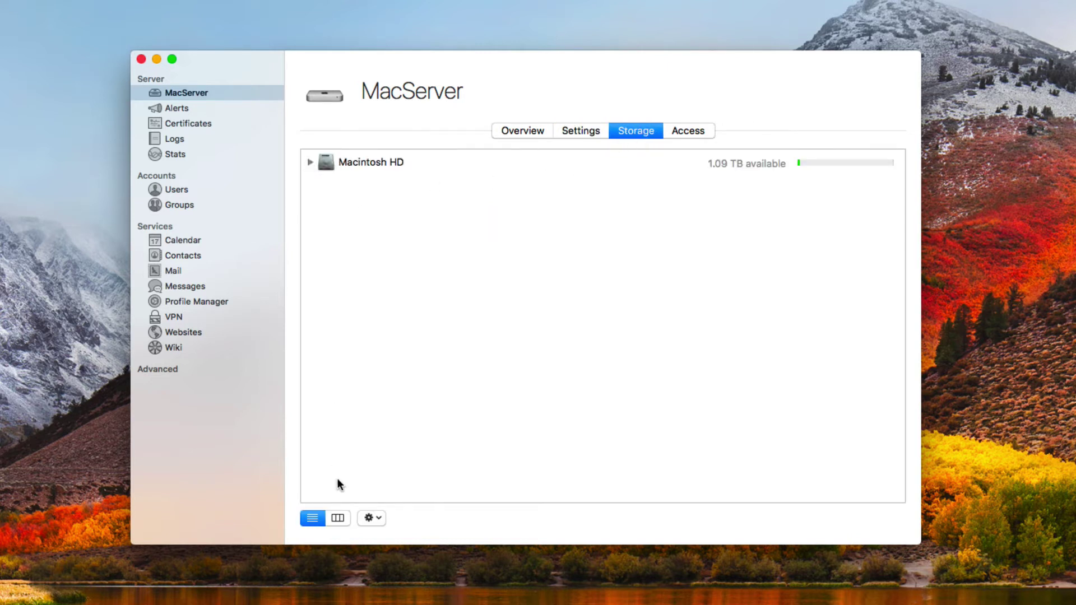
{"action": "left_click", "coordinate": [338, 517]}
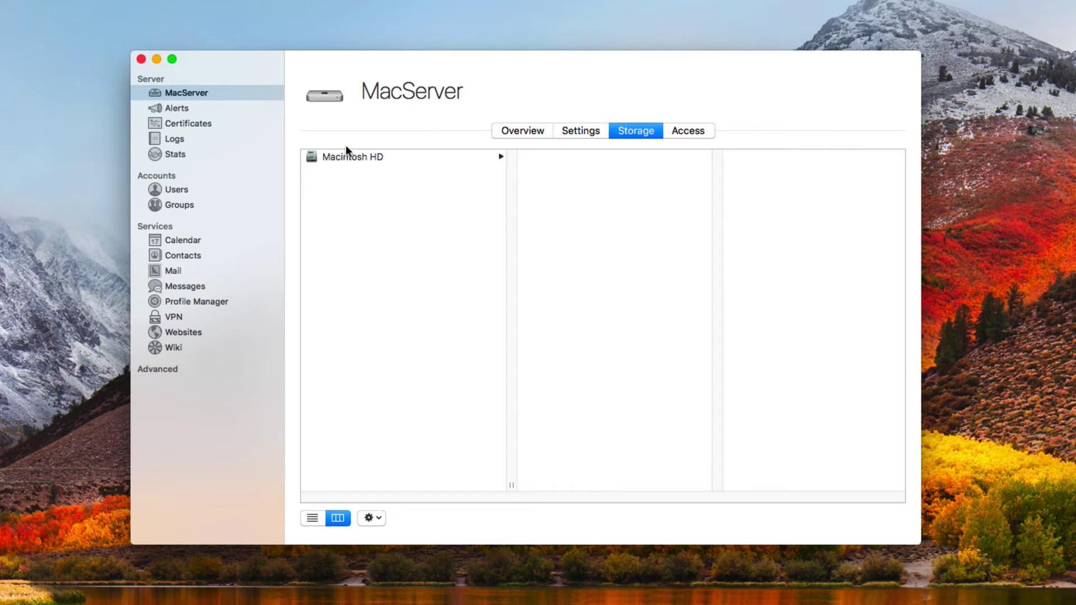
{"action": "left_click", "coordinate": [343, 160]}
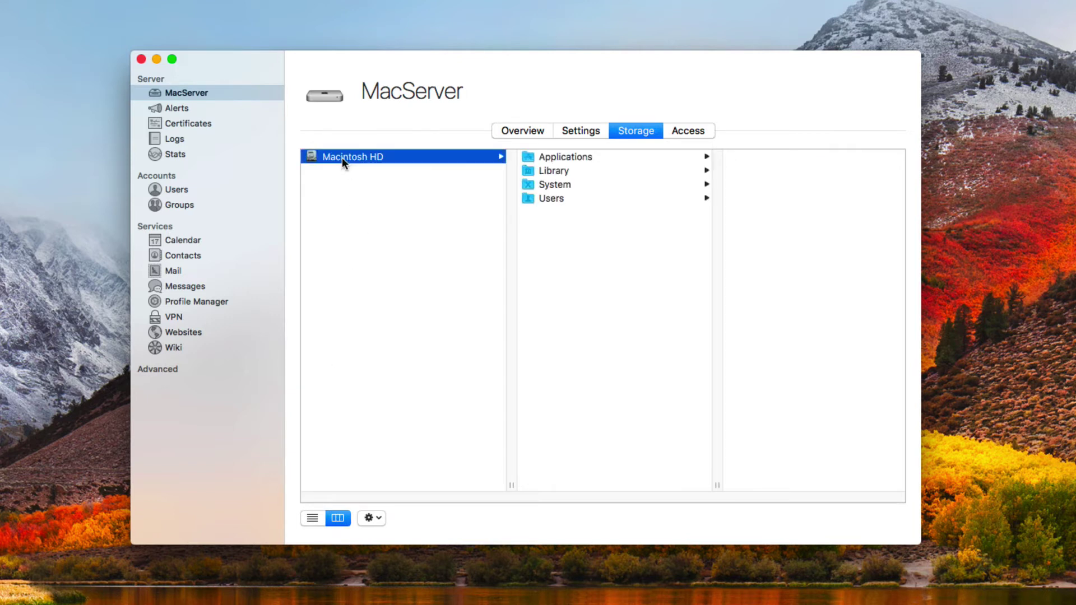
{"action": "left_click", "coordinate": [549, 199]}
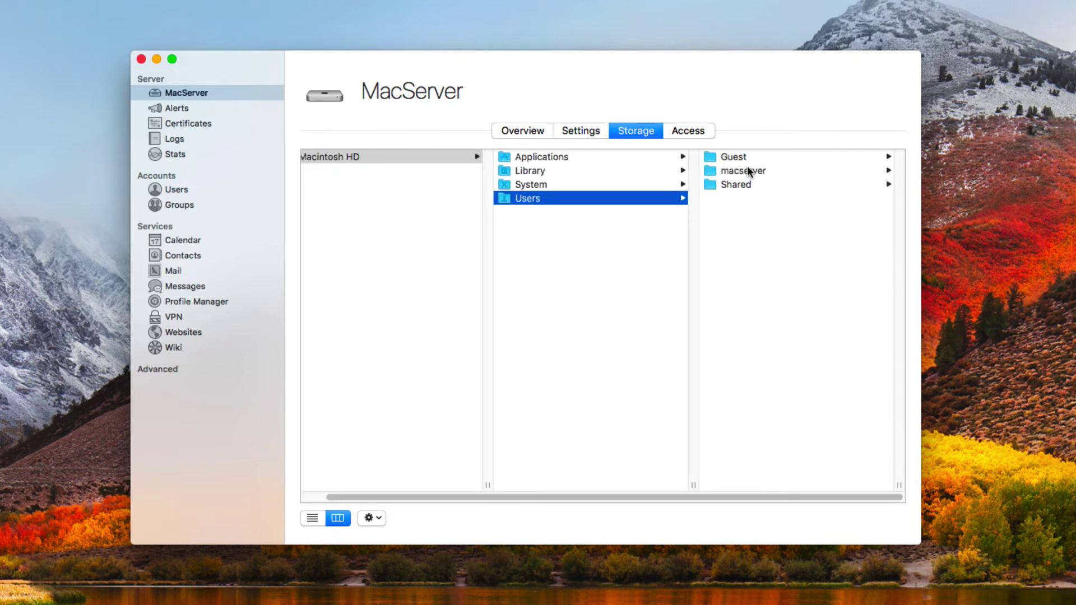
{"action": "left_click", "coordinate": [745, 170]}
{"action": "left_click", "coordinate": [744, 170]}
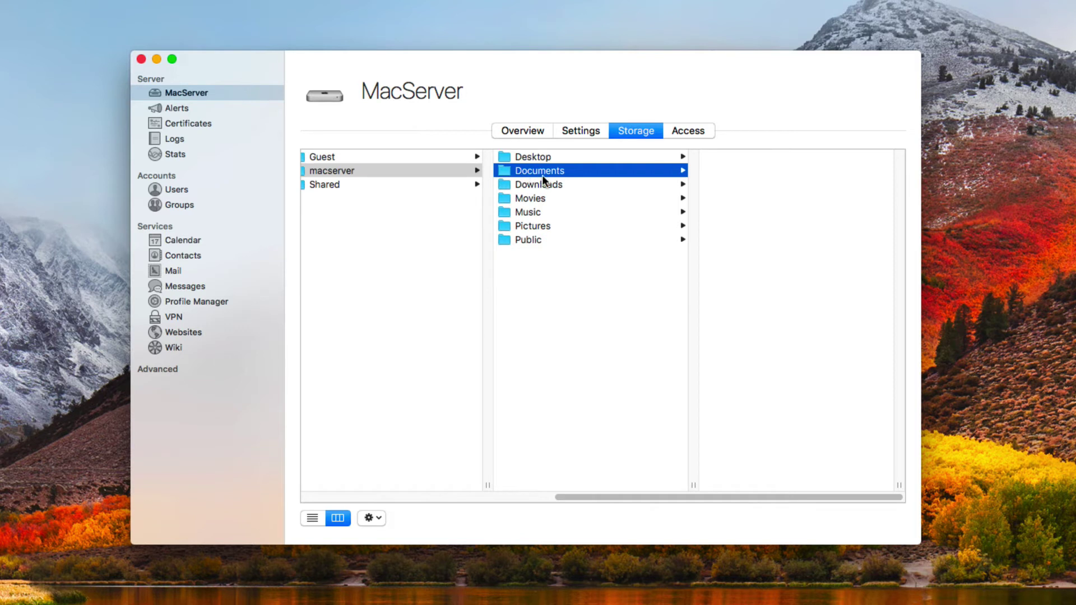
- Open the Documents folder's permissions for editing and review the permission choices available for the macserver user
{"action": "left_click", "coordinate": [377, 518]}
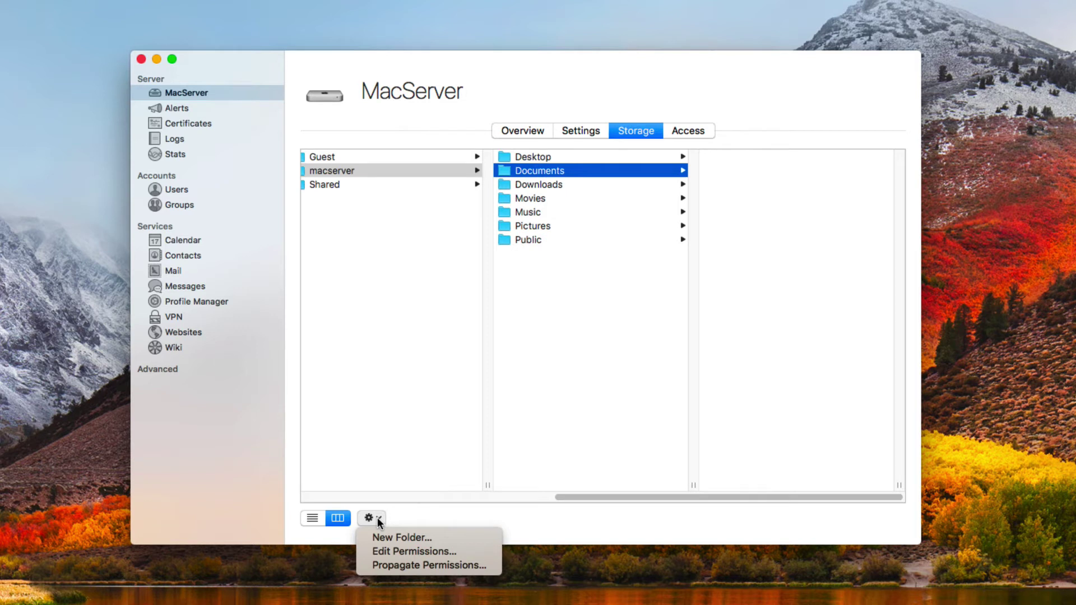
{"action": "left_click", "coordinate": [411, 557]}
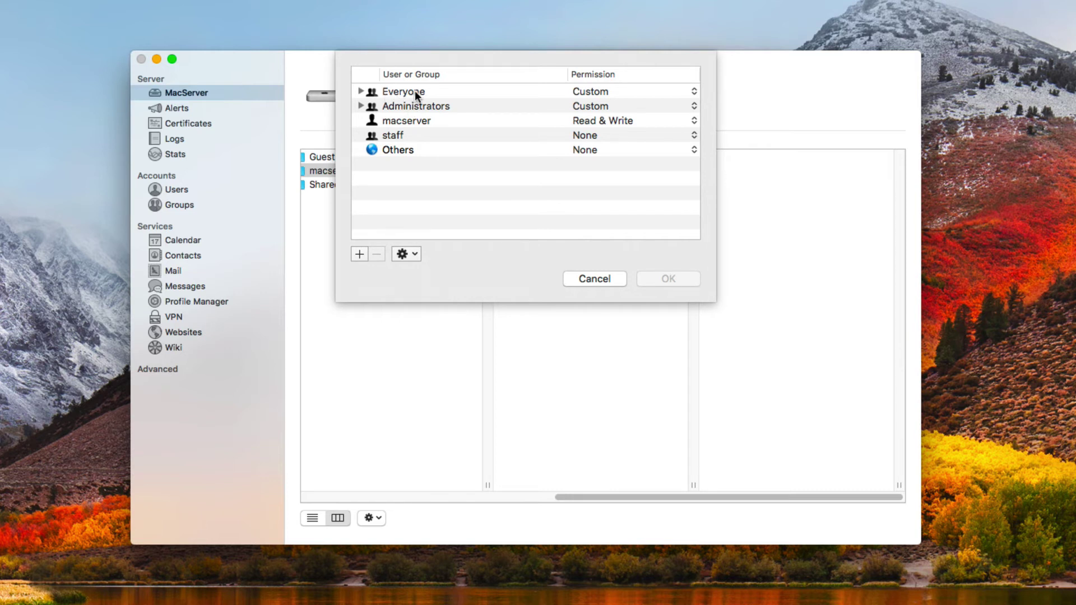
{"action": "left_click", "coordinate": [694, 120]}
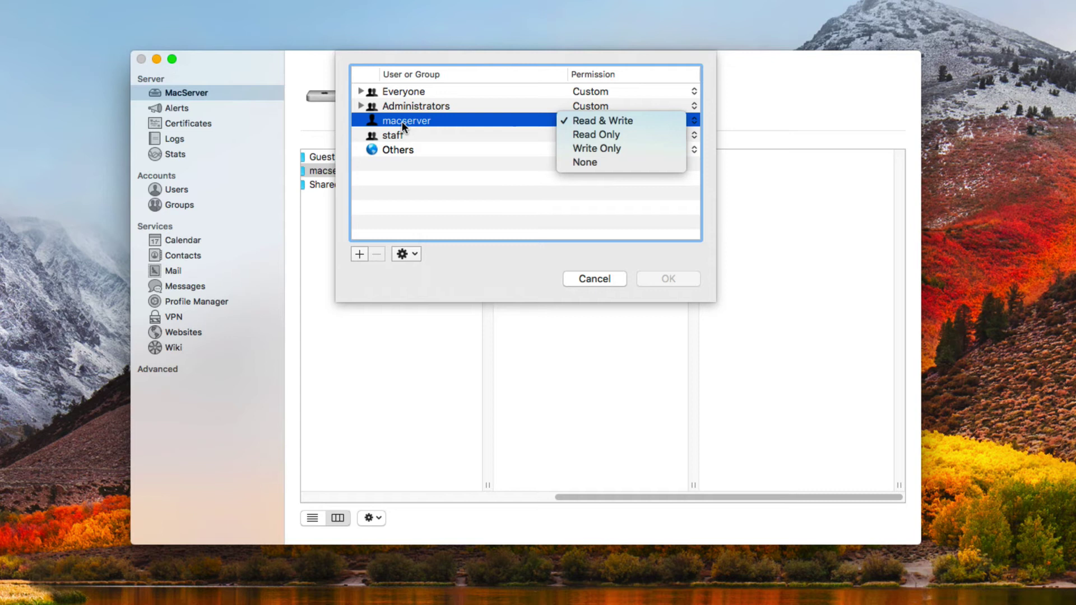
{"action": "left_click", "coordinate": [401, 209]}
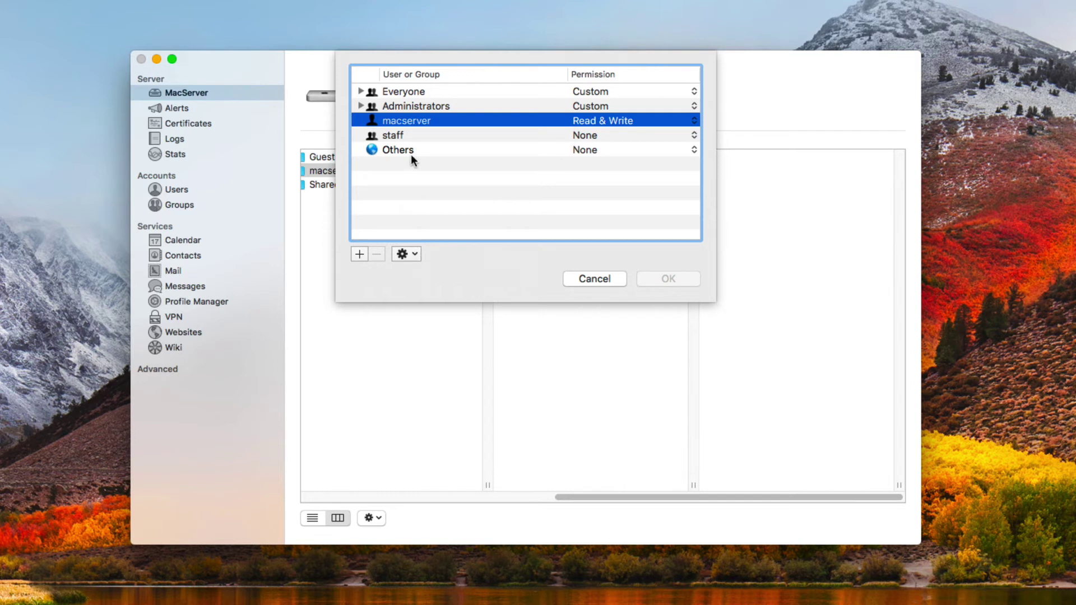
- Examine the Everyone group's detailed Administration, Read, Write and Inheritance permissions for the Documents folder
{"action": "left_click", "coordinate": [361, 91]}
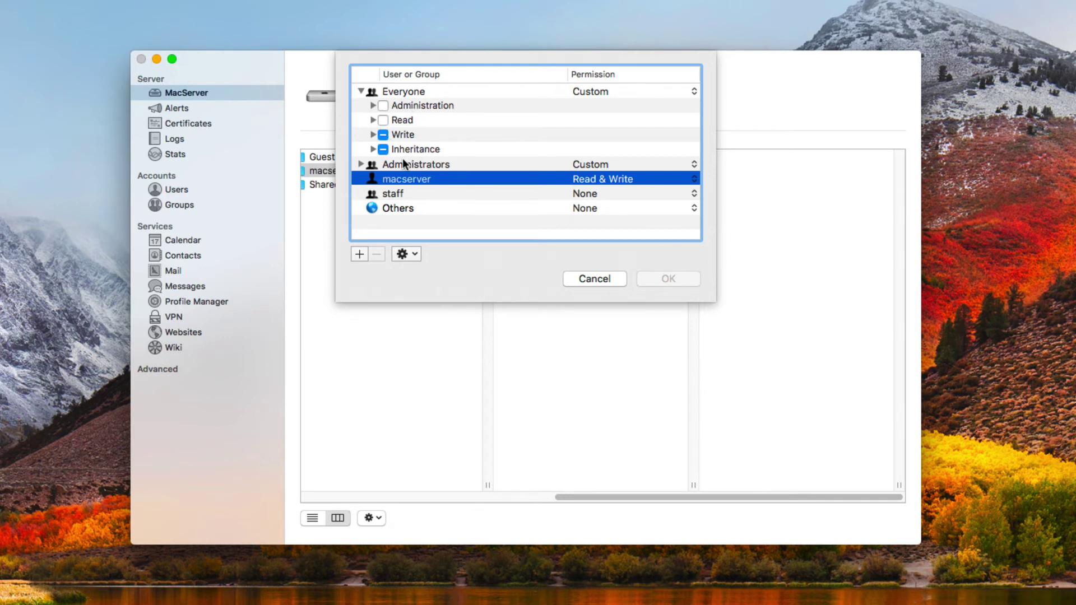
{"action": "left_click", "coordinate": [372, 105]}
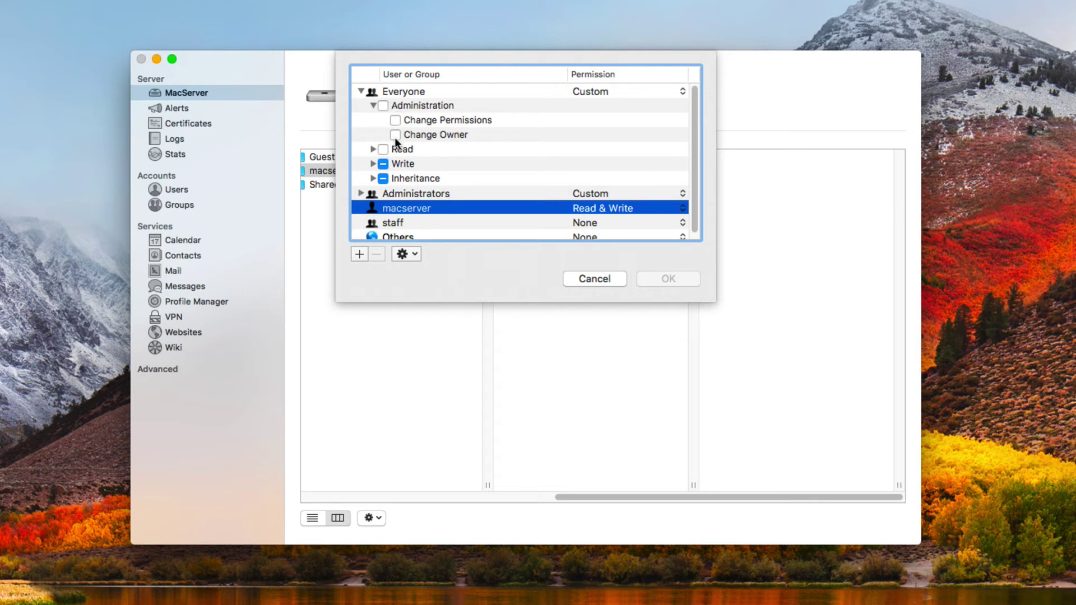
{"action": "left_click", "coordinate": [373, 149]}
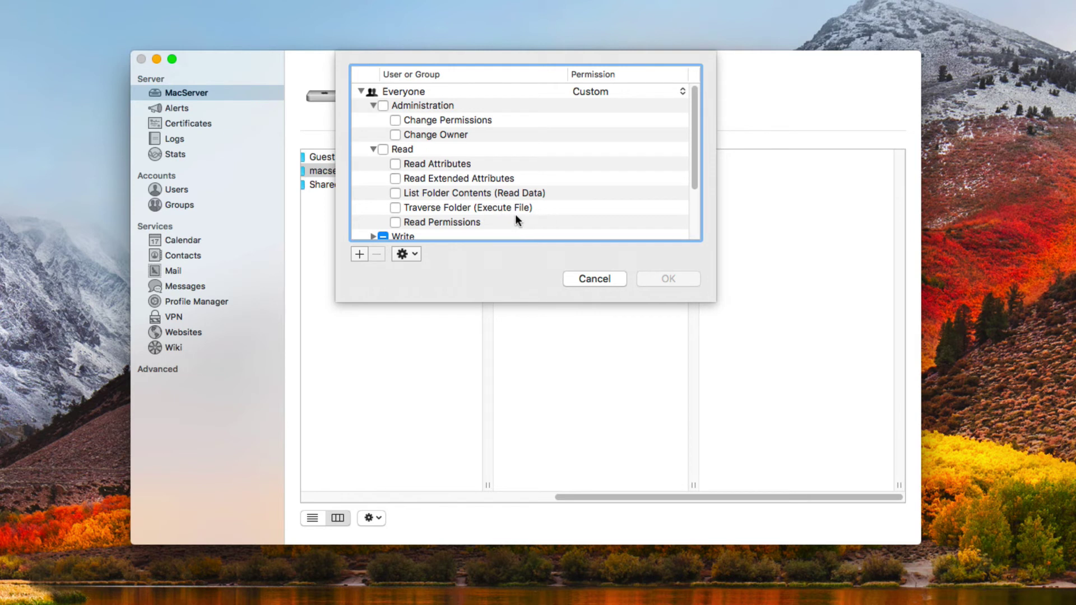
{"action": "scroll", "coordinate": [428, 185], "scroll_direction": "down", "scroll_amount": 4}
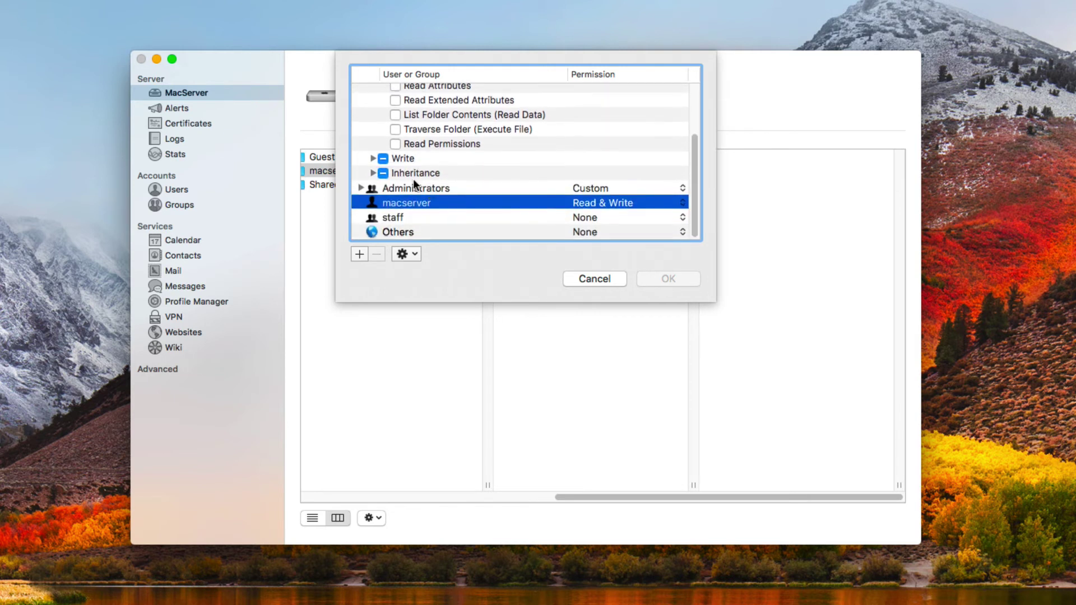
{"action": "left_click", "coordinate": [372, 159]}
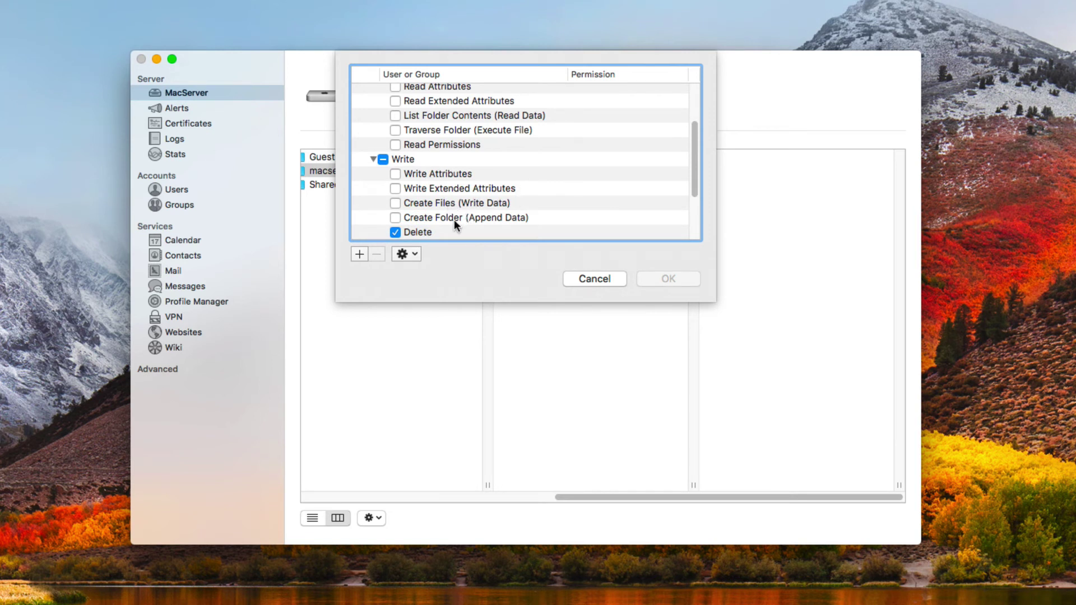
{"action": "scroll", "coordinate": [436, 207], "scroll_direction": "down", "scroll_amount": 5}
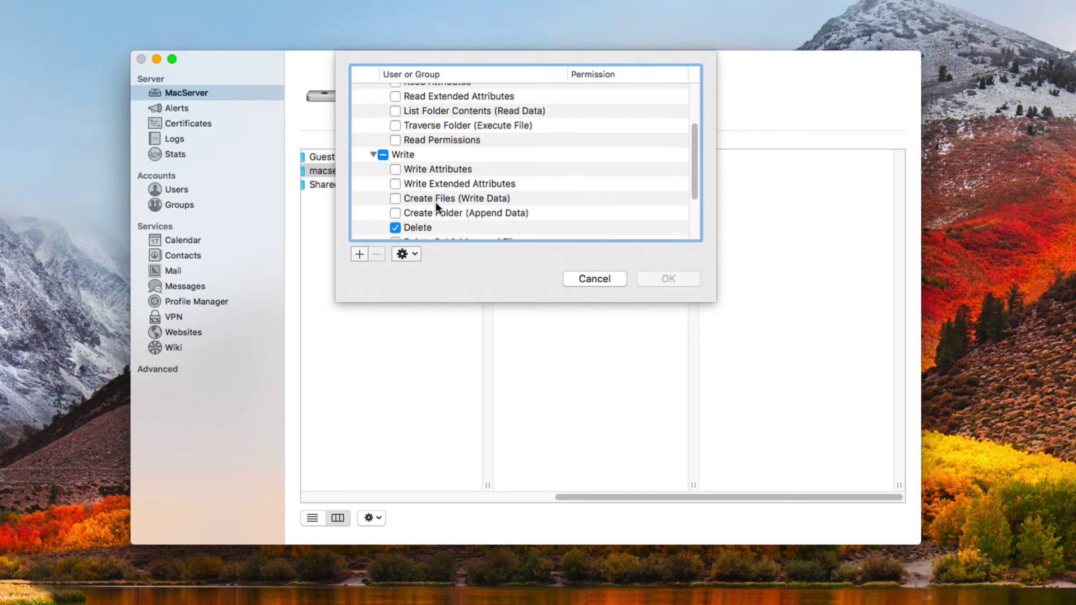
{"action": "left_click", "coordinate": [373, 174]}
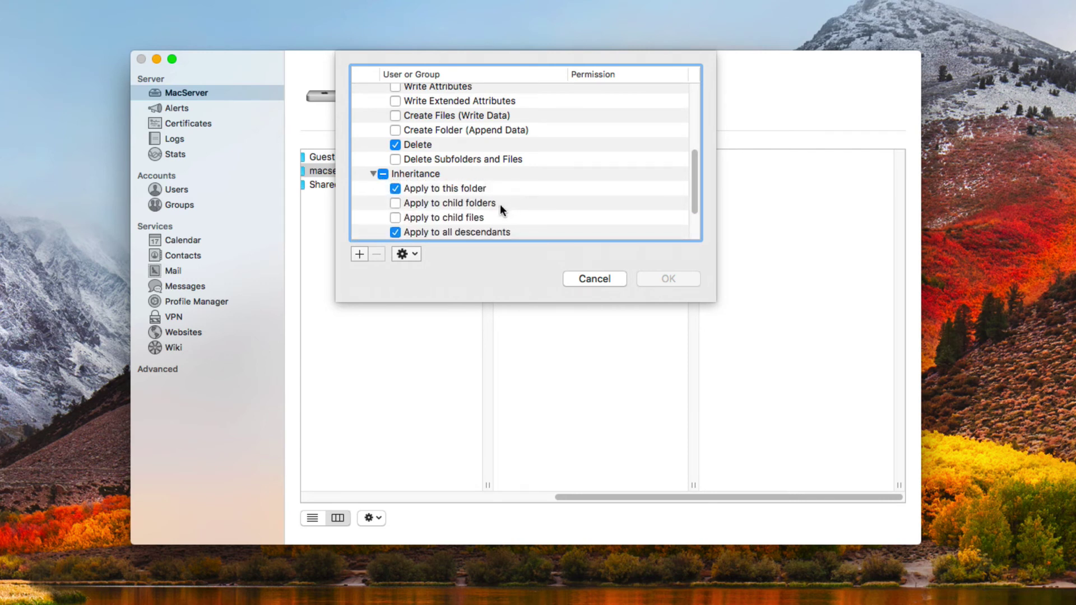
{"action": "scroll", "coordinate": [486, 218], "scroll_direction": "down", "scroll_amount": 3}
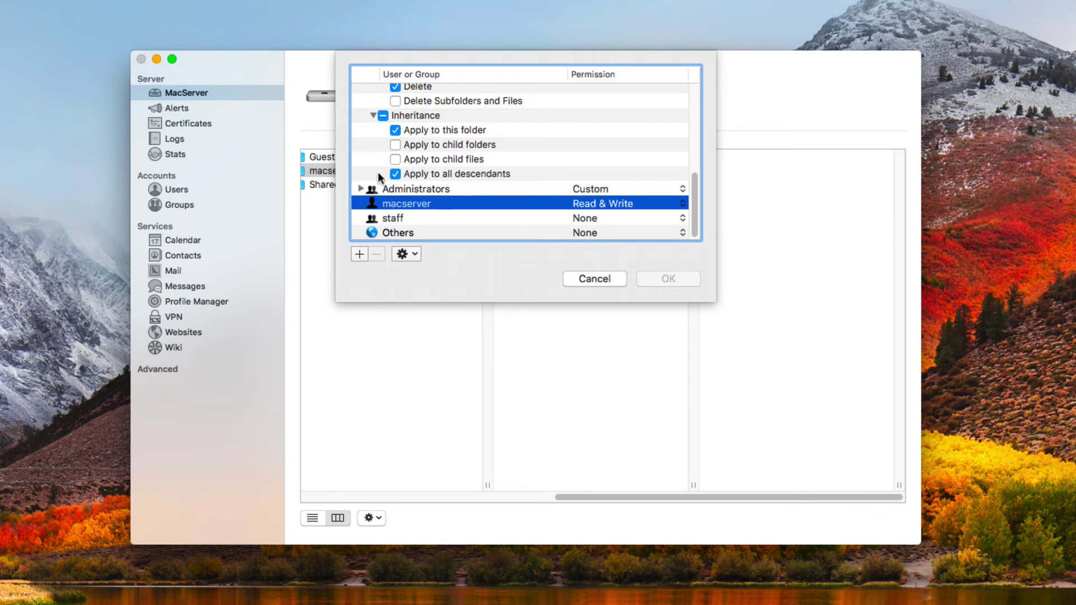
- Look at the Administrators group's permission categories, and collapse the details of both the Administrators and Everyone entries
{"action": "left_click", "coordinate": [361, 188]}
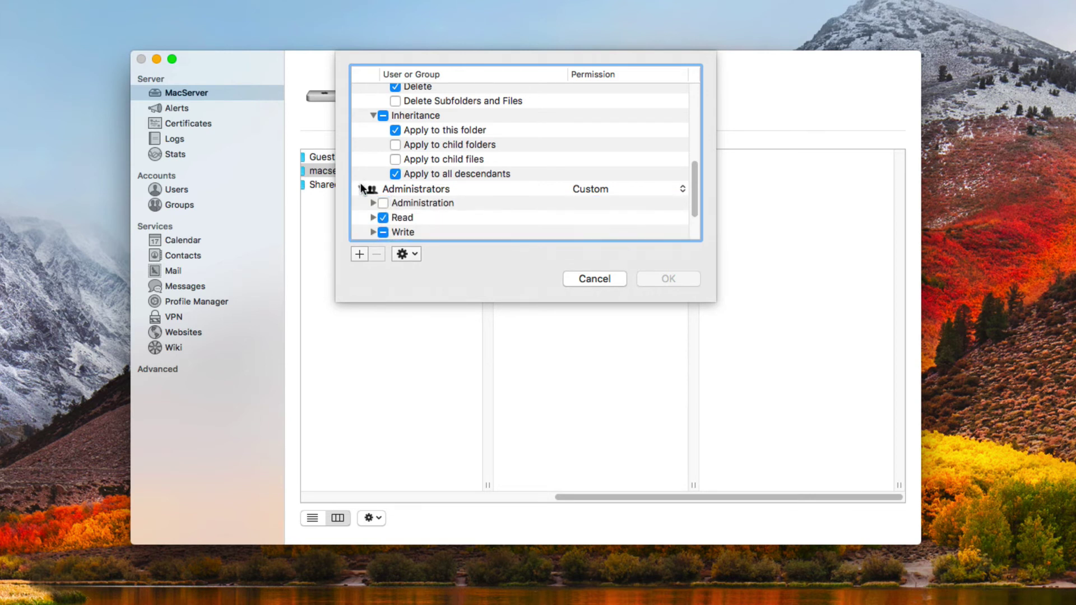
{"action": "left_click", "coordinate": [361, 189]}
{"action": "left_click", "coordinate": [361, 189]}
{"action": "left_click", "coordinate": [360, 189]}
{"action": "scroll", "coordinate": [394, 162], "scroll_direction": "up", "scroll_amount": 10}
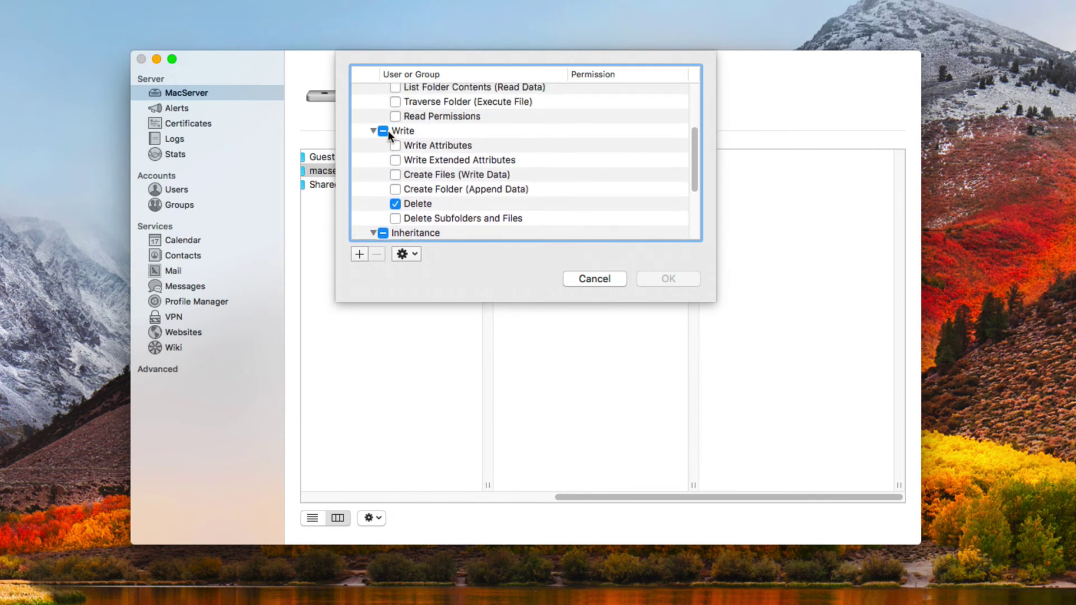
{"action": "left_click", "coordinate": [361, 94]}
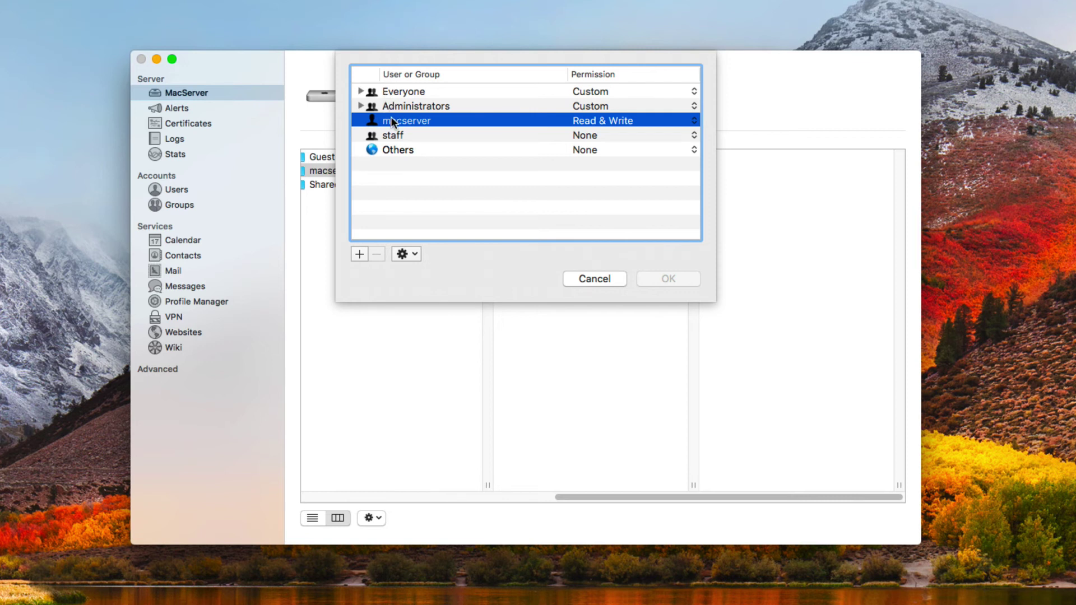
- Review the access control list actions available for the Everyone entry, and cancel the permissions editing without changes
{"action": "left_click", "coordinate": [408, 93]}
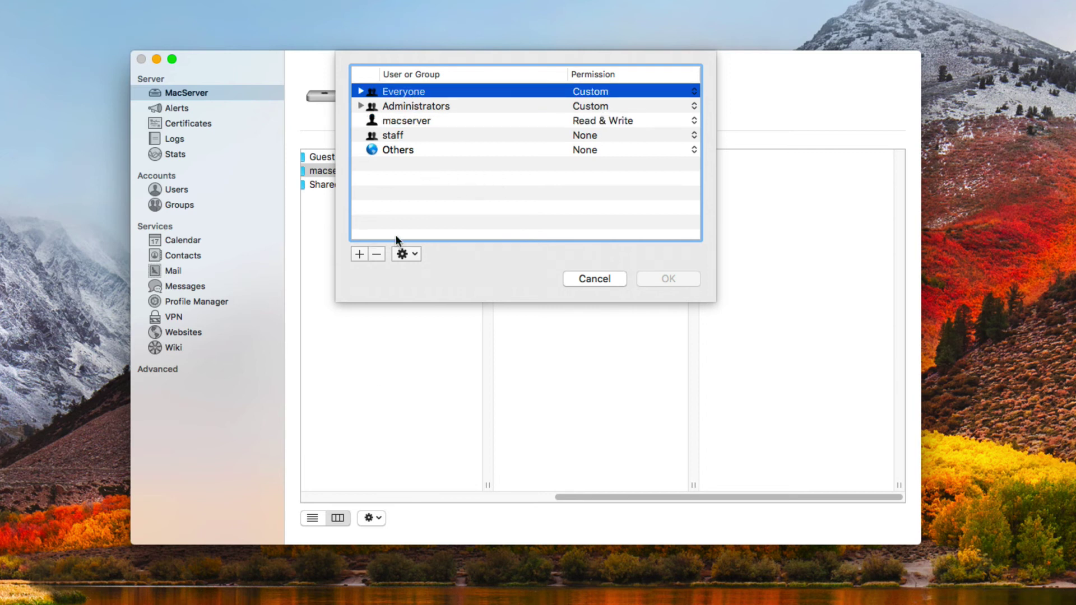
{"action": "left_click", "coordinate": [414, 254]}
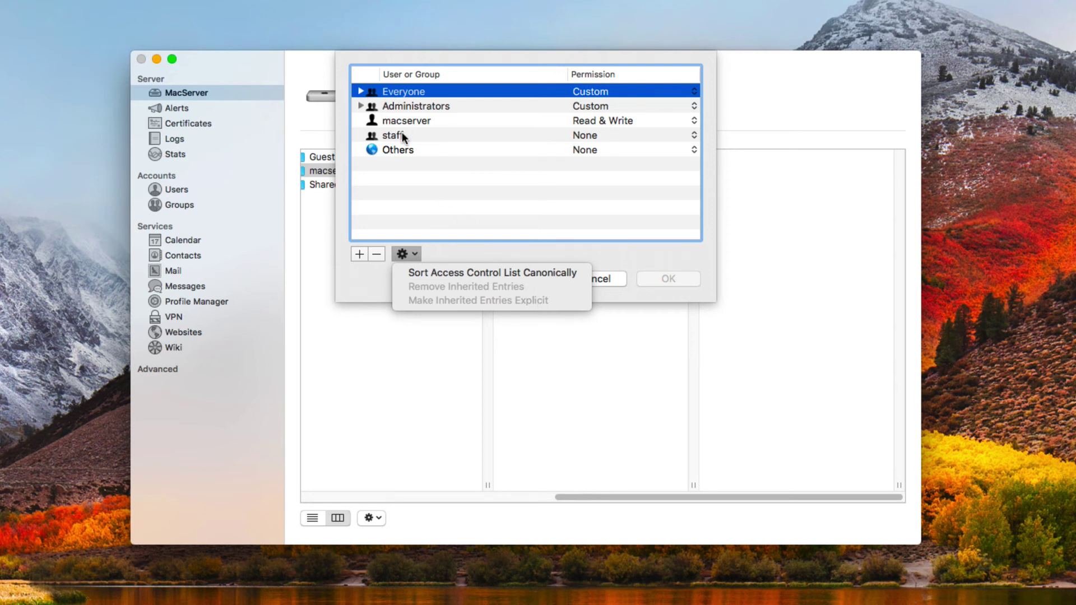
{"action": "left_click", "coordinate": [626, 253]}
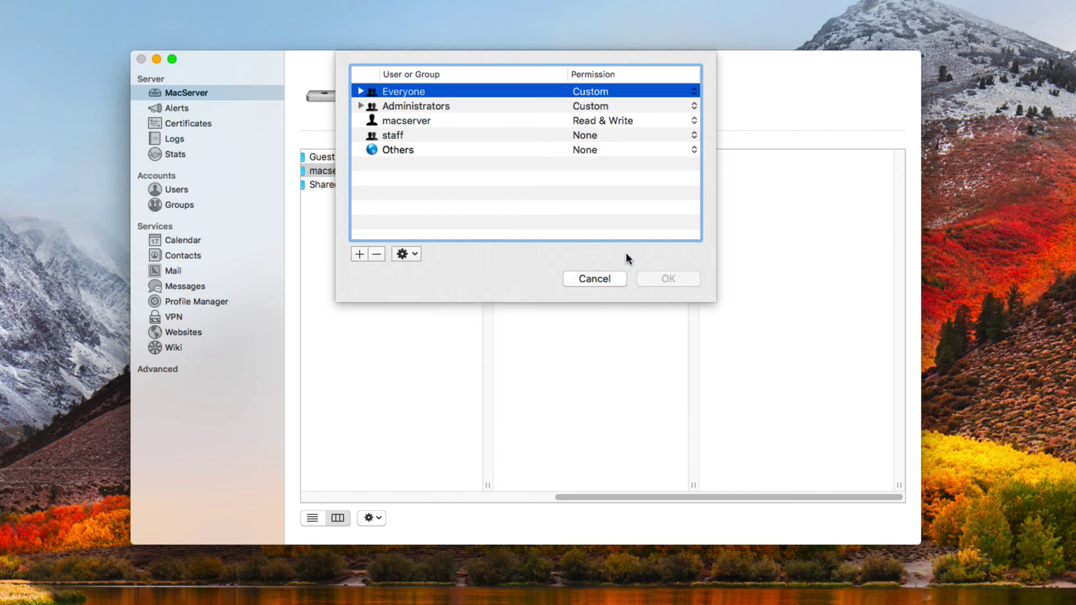
{"action": "left_click", "coordinate": [584, 279]}
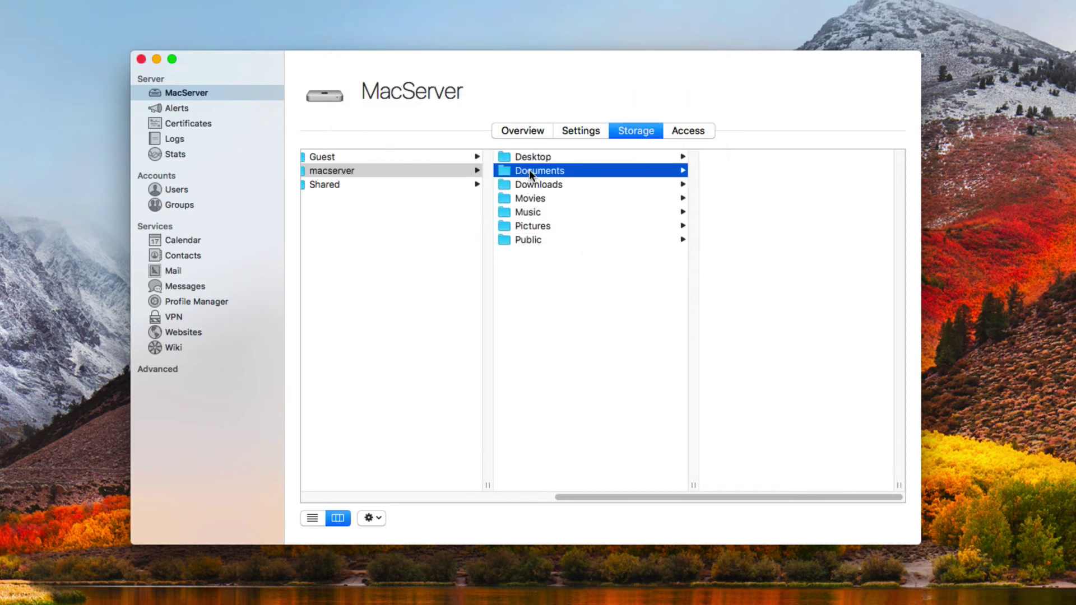
- Review the options for propagating the Documents folder's permissions to child objects, and cancel without applying them
{"action": "left_click", "coordinate": [379, 519]}
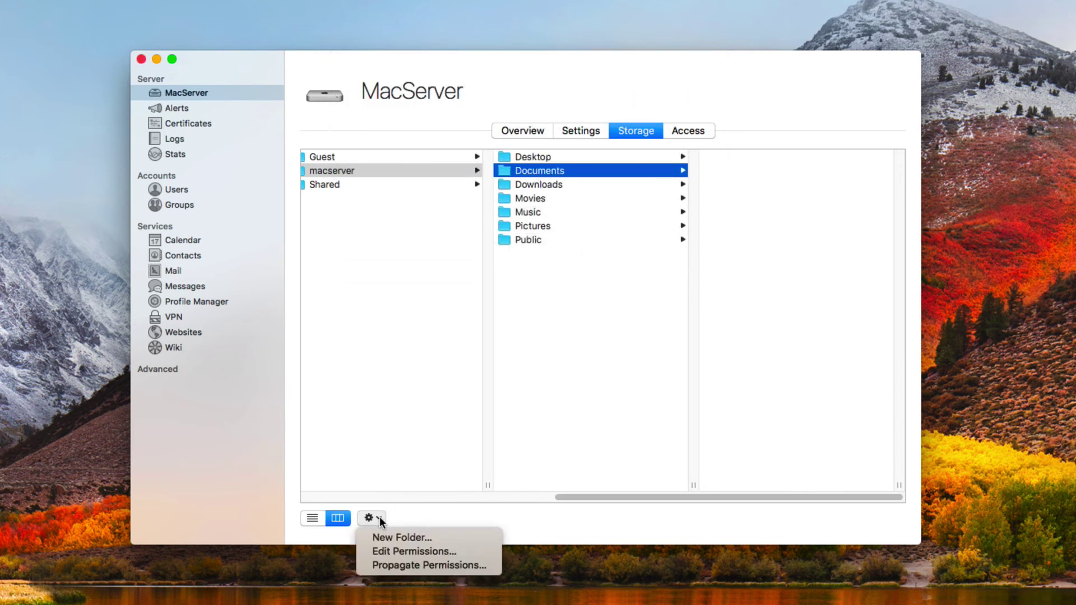
{"action": "left_click", "coordinate": [408, 565]}
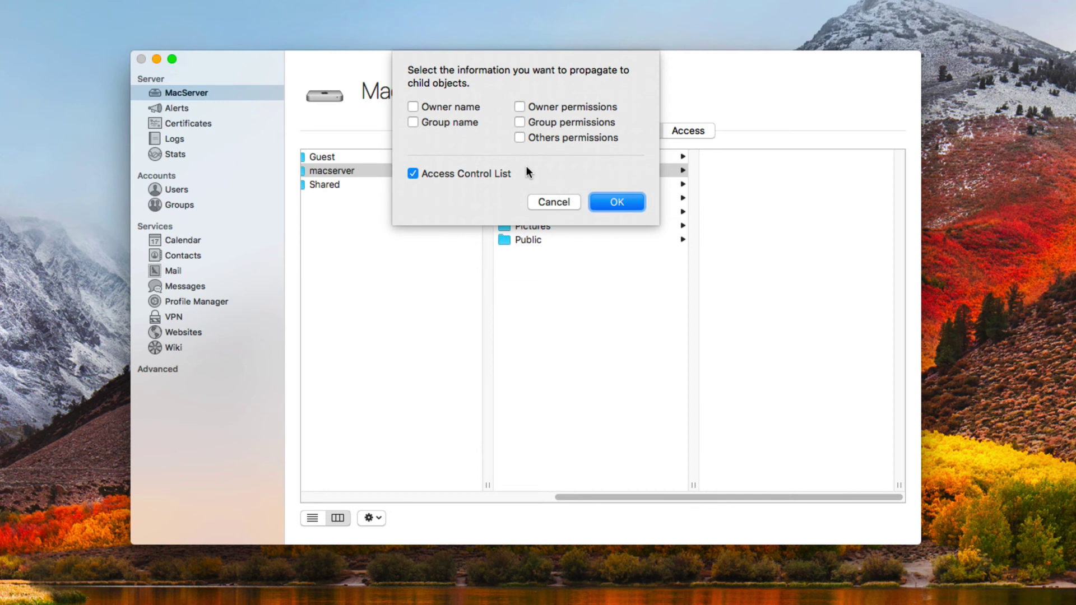
{"action": "left_click", "coordinate": [551, 203]}
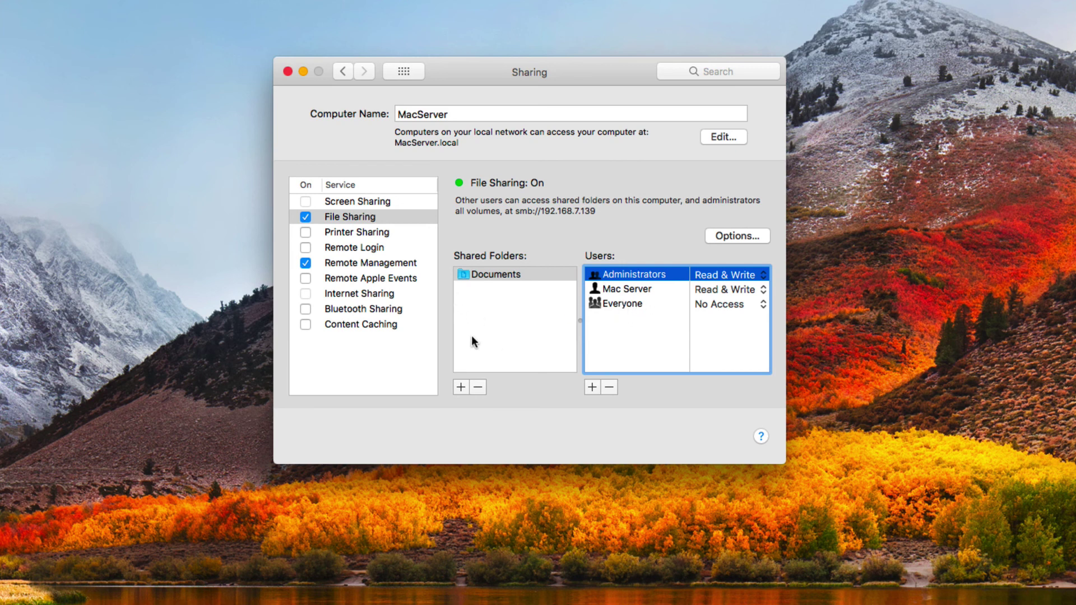
- In the Sharing preferences, review the Documents folder's advanced options and the general File Sharing options, leaving both unchanged
{"action": "right_click", "coordinate": [500, 274]}
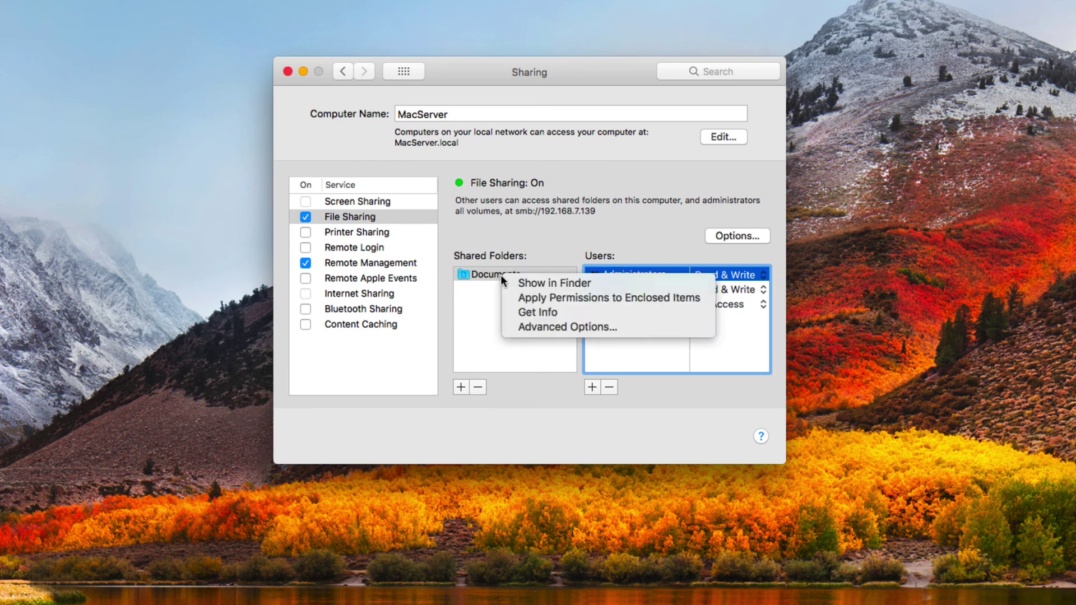
{"action": "left_click", "coordinate": [548, 326]}
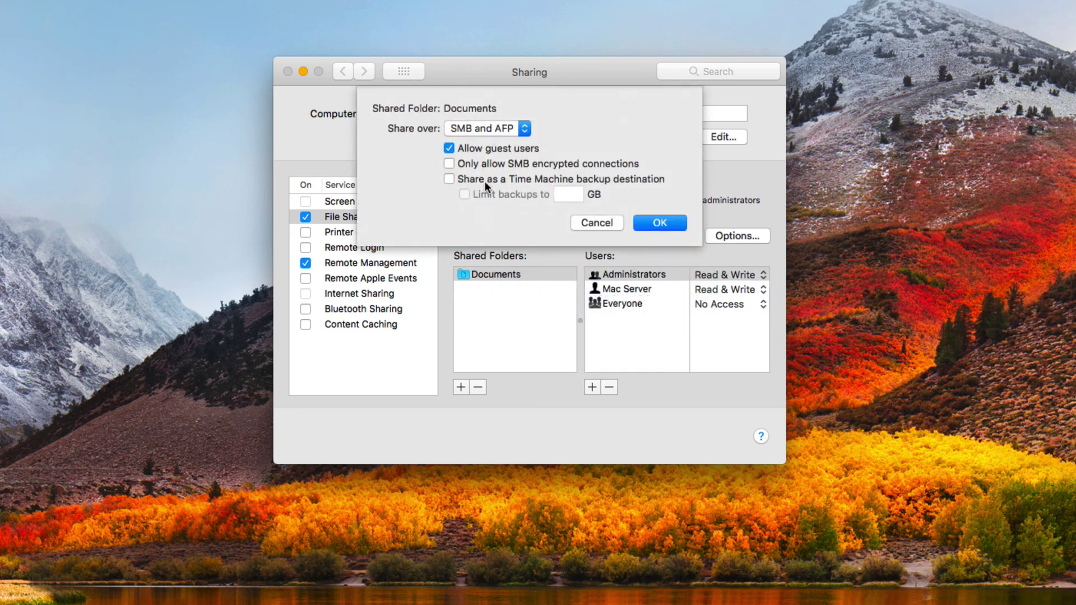
{"action": "left_click", "coordinate": [599, 222]}
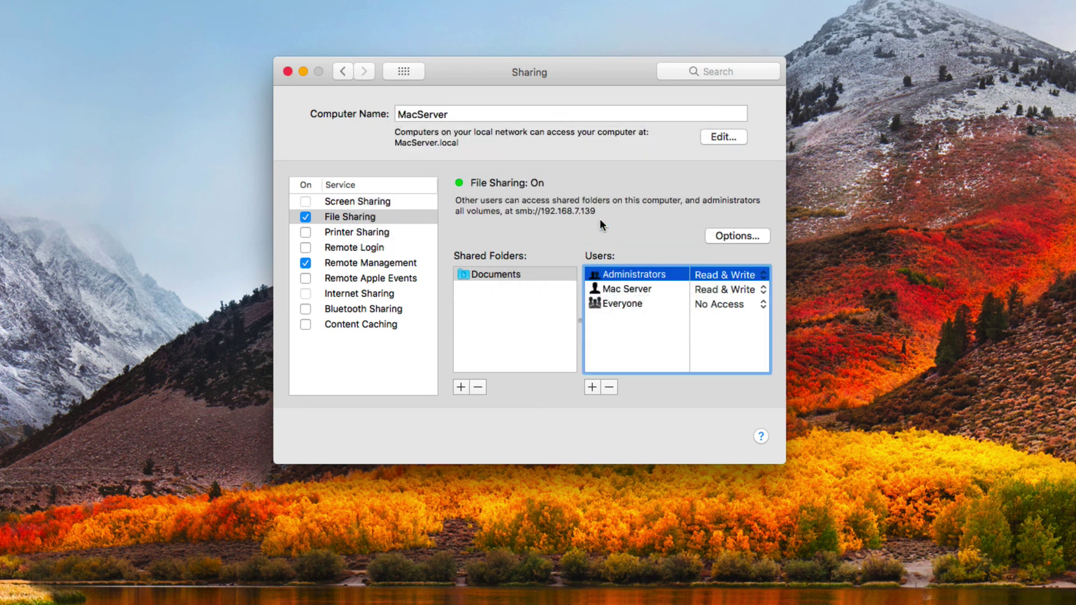
{"action": "left_click", "coordinate": [724, 236]}
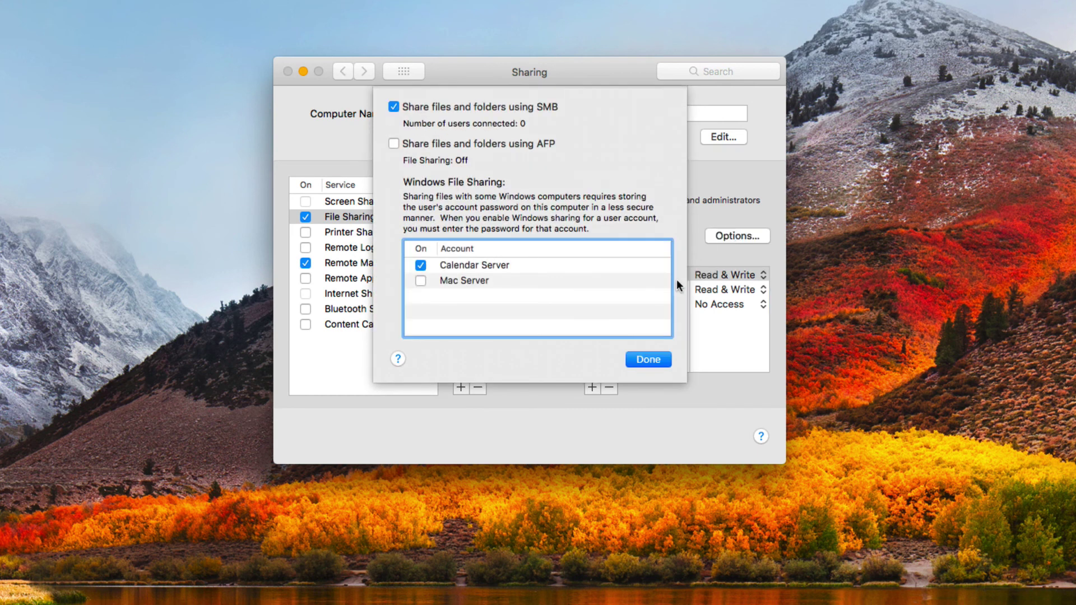
{"action": "left_click", "coordinate": [647, 359]}
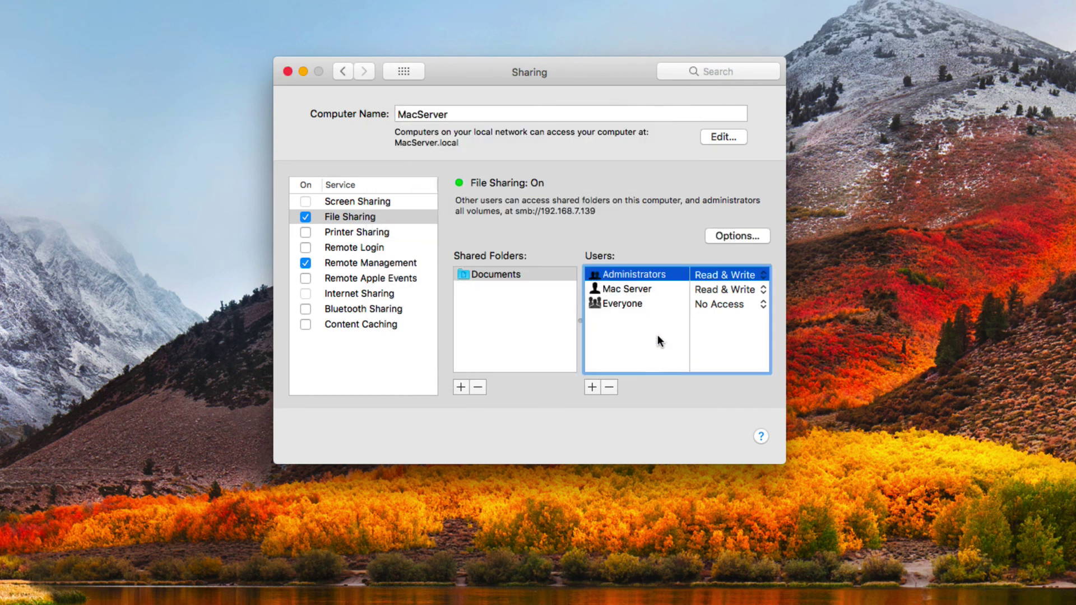